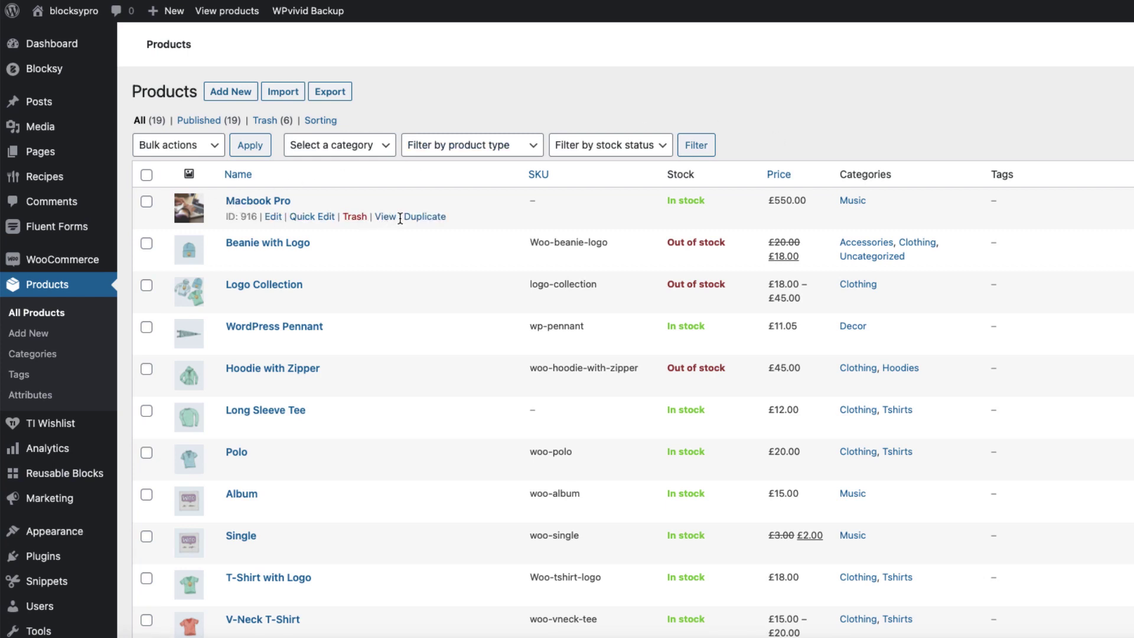
Trash Macbook Pro, then bulk-delete all seven products in the Trash view permanently
{"action": "left_click", "coordinate": [355, 218]}
{"action": "left_click", "coordinate": [267, 172]}
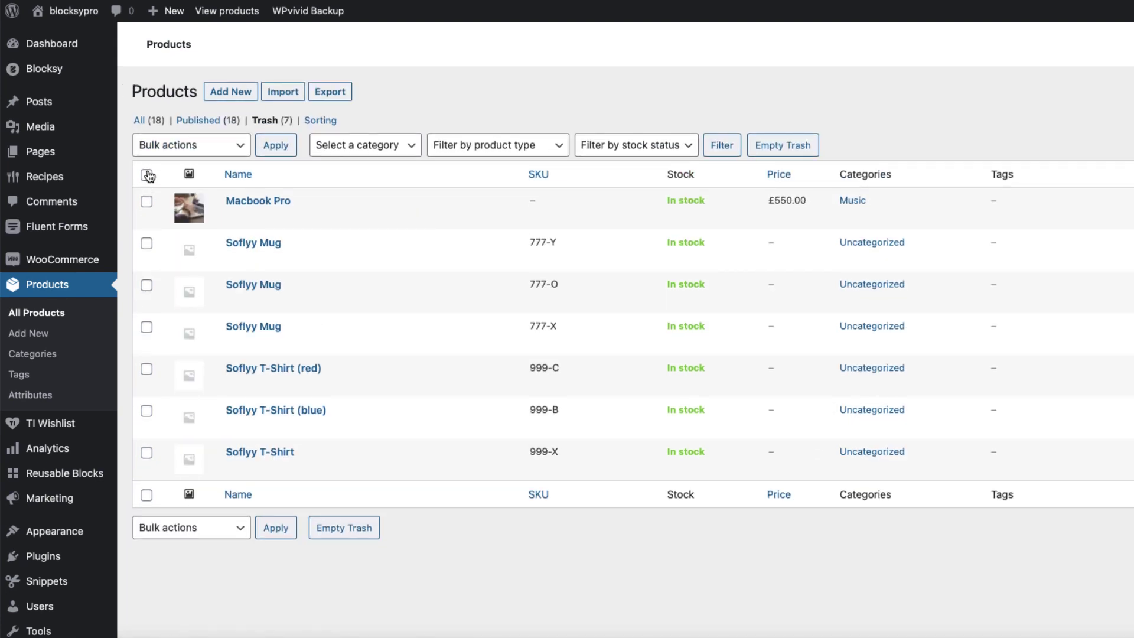
{"action": "left_click", "coordinate": [147, 174]}
{"action": "left_click", "coordinate": [201, 146]}
{"action": "left_click", "coordinate": [183, 193]}
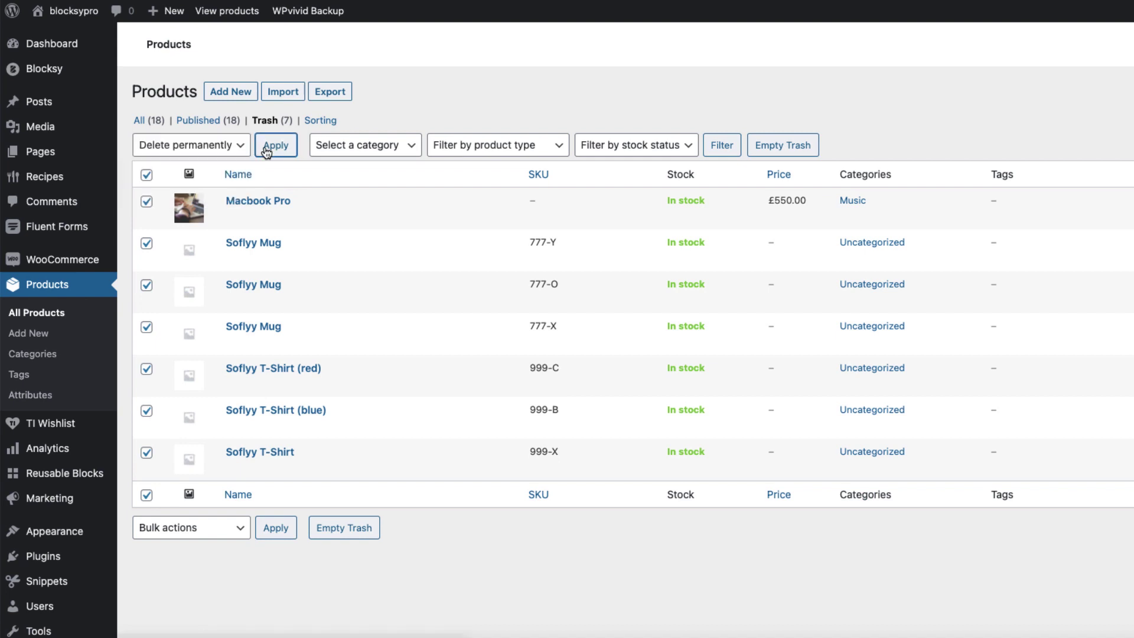
{"action": "left_click", "coordinate": [265, 149]}
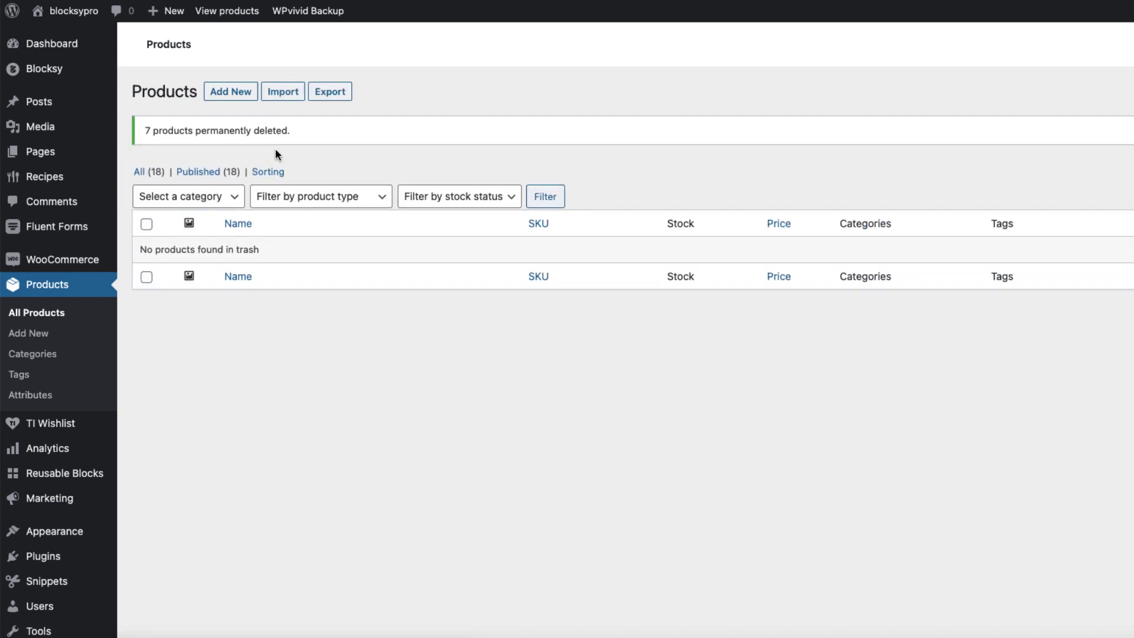
Switch the Media Library to list view and briefly select then deselect bg_slider12.jpg
{"action": "mouse_move", "coordinate": [101, 130]}
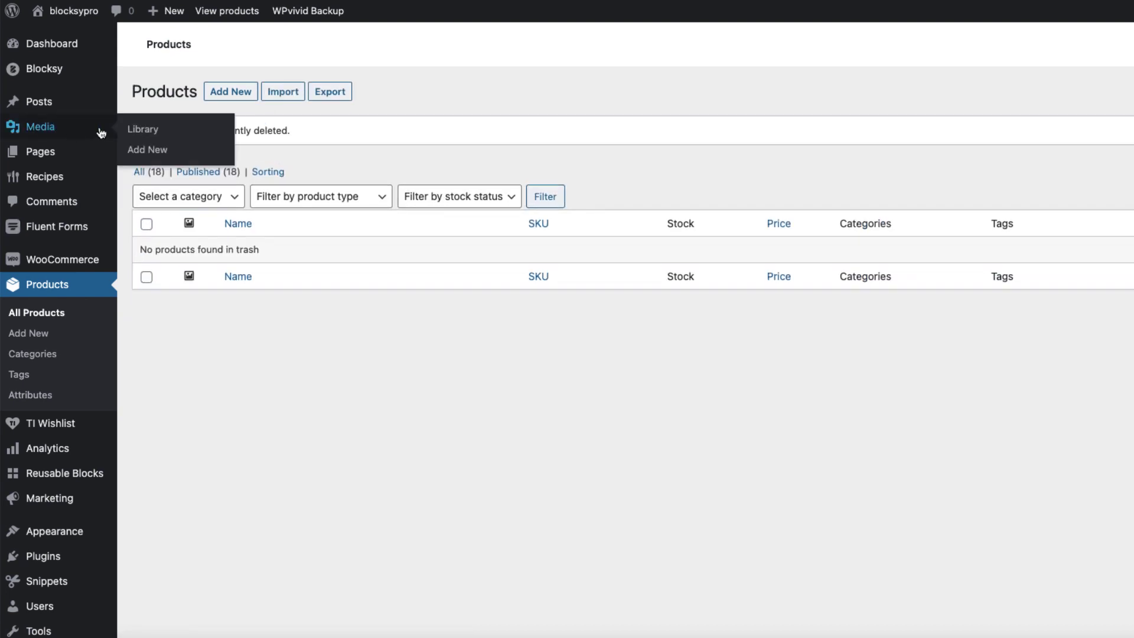
{"action": "left_click", "coordinate": [139, 131]}
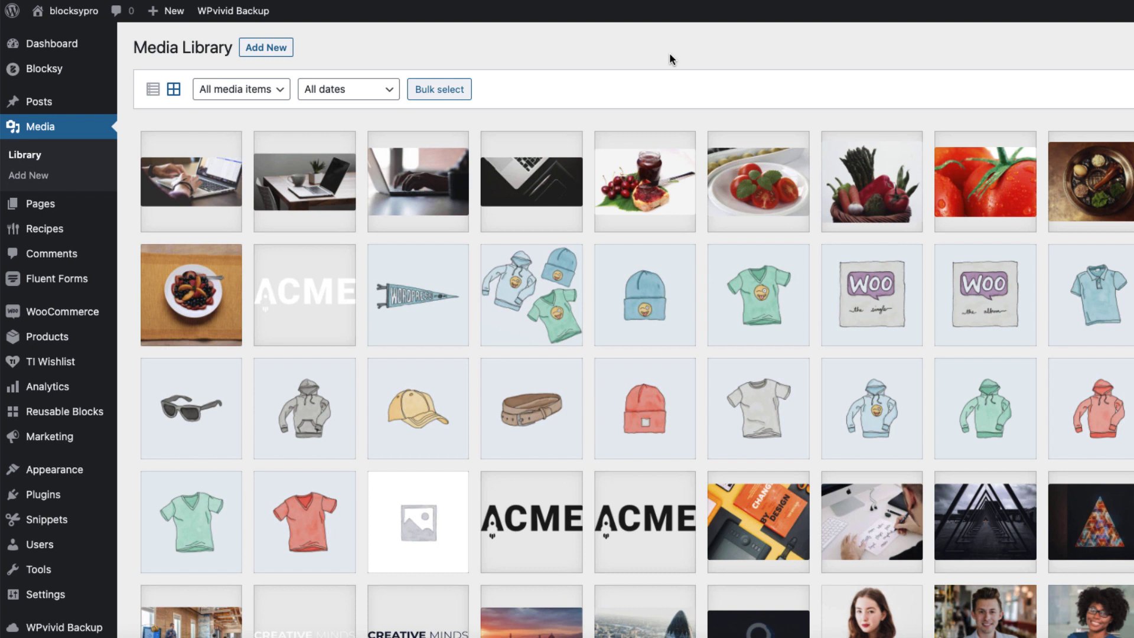
{"action": "left_click", "coordinate": [154, 91]}
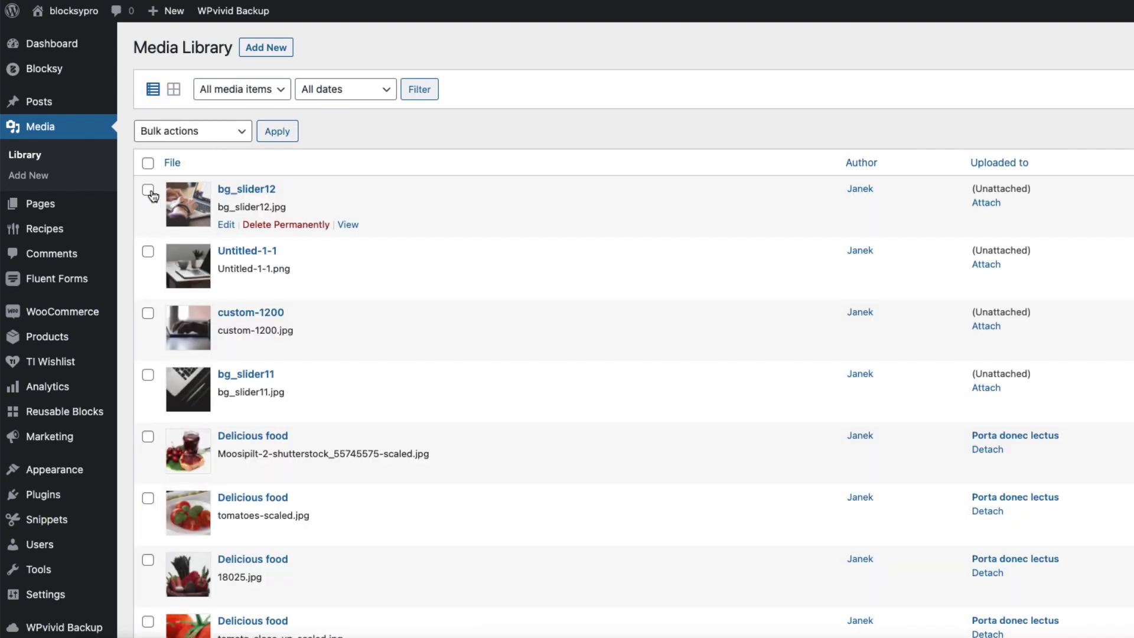
{"action": "left_click", "coordinate": [147, 190]}
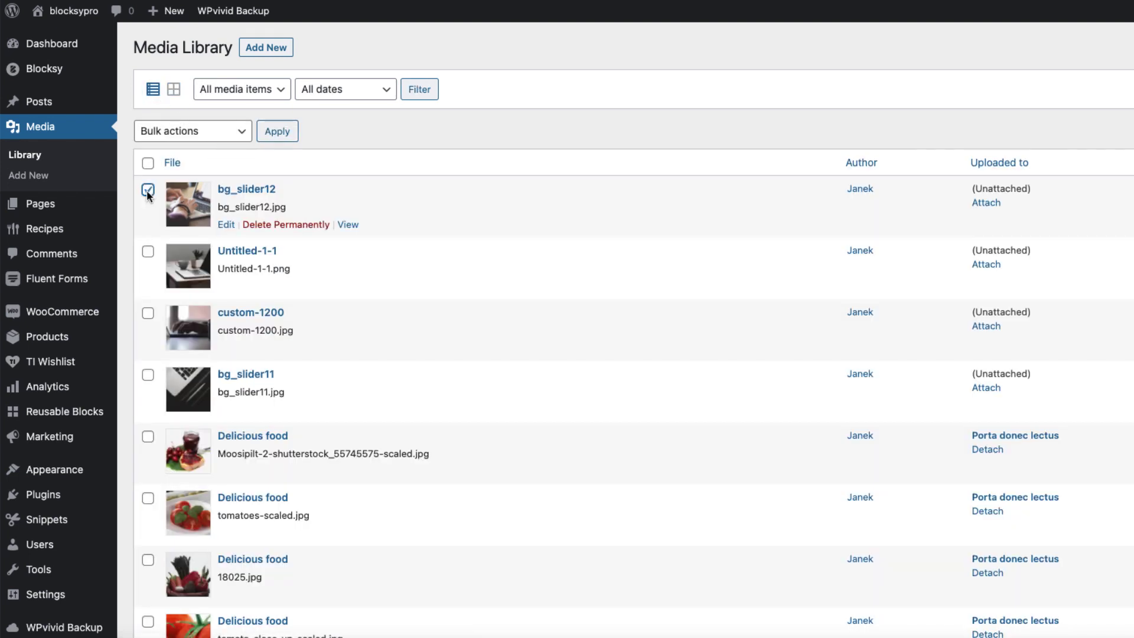
{"action": "left_click", "coordinate": [147, 375], "text": "shift"}
{"action": "left_click", "coordinate": [148, 375], "text": "shift"}
Start a new product titled 'Macbook Air' and move to its Regular price field
{"action": "mouse_move", "coordinate": [50, 343]}
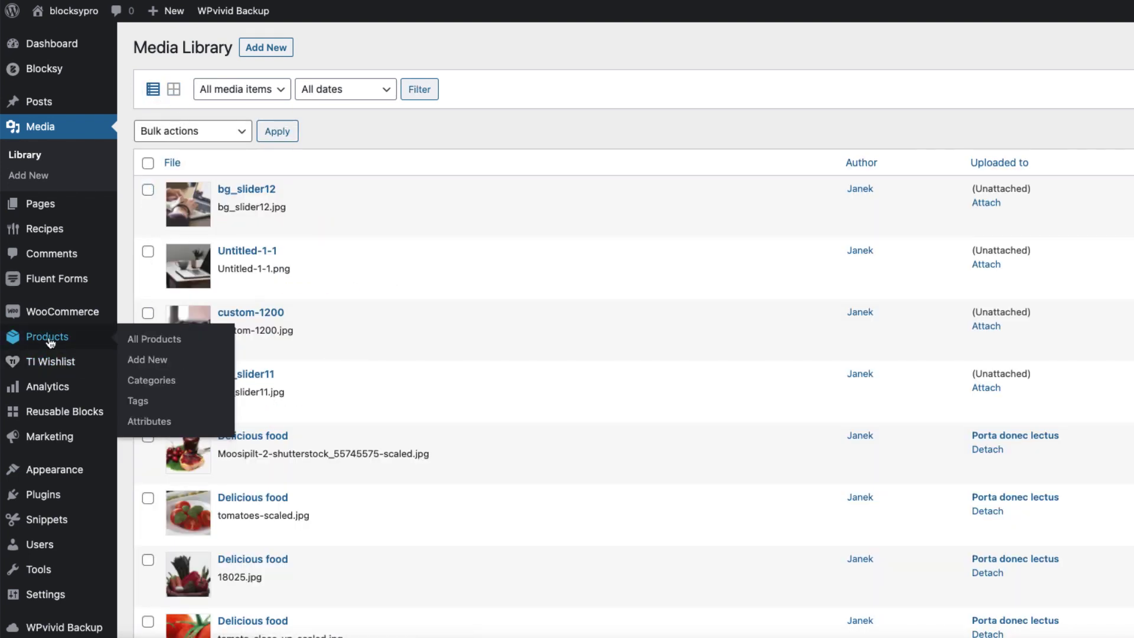
{"action": "left_click", "coordinate": [152, 365]}
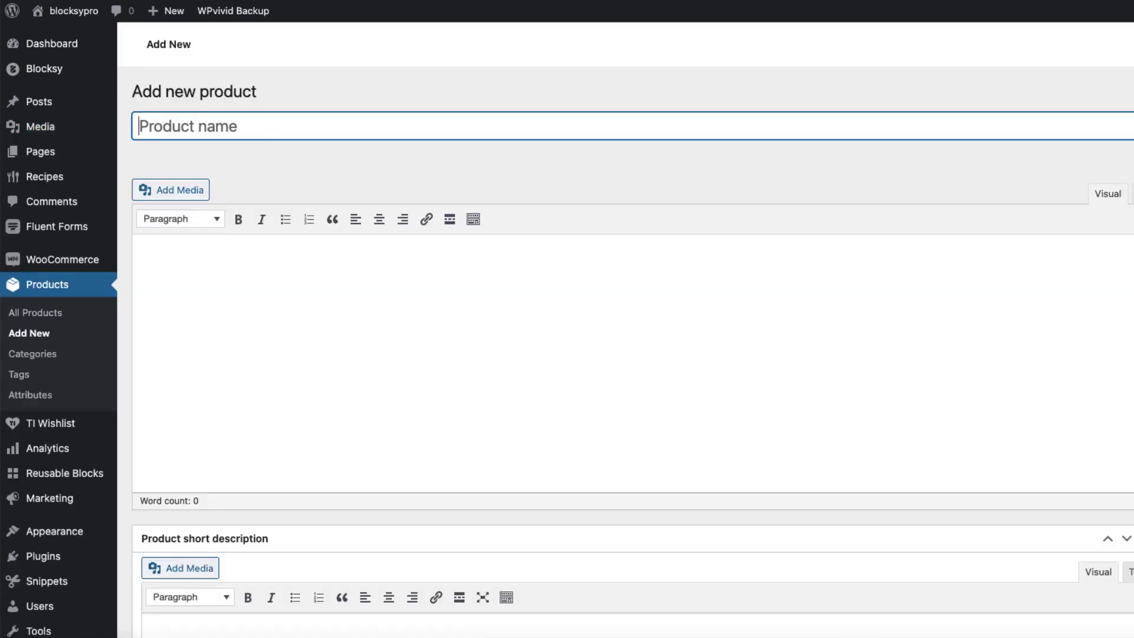
{"action": "type", "text": "Macbook Air"}
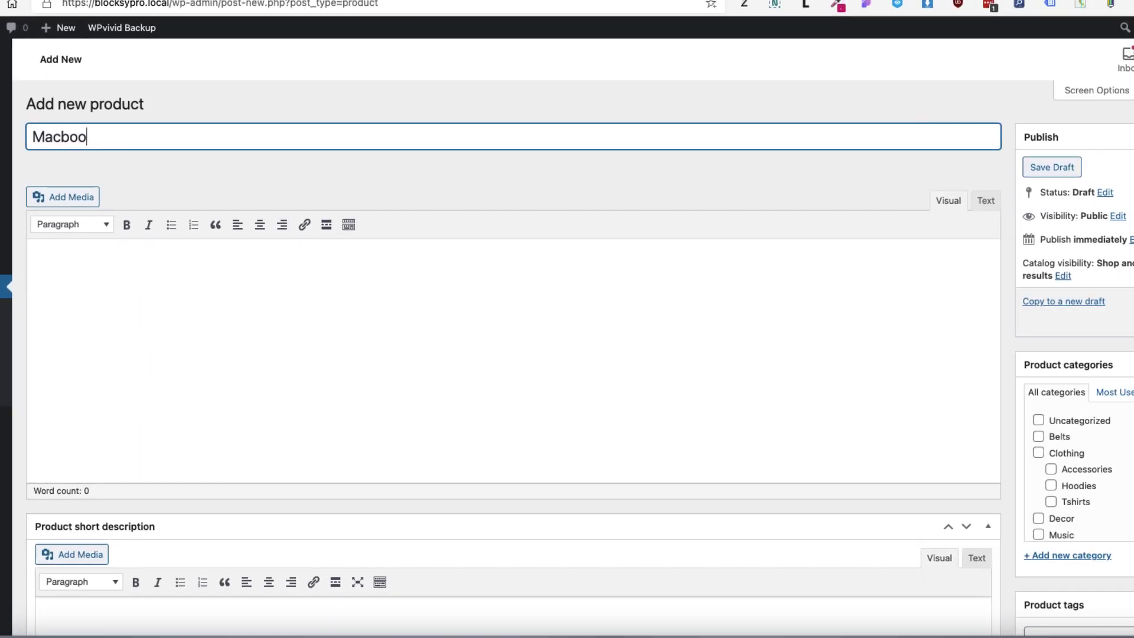
{"action": "scroll", "coordinate": [370, 423], "scroll_direction": "down", "scroll_amount": 7}
{"action": "left_click", "coordinate": [370, 423]}
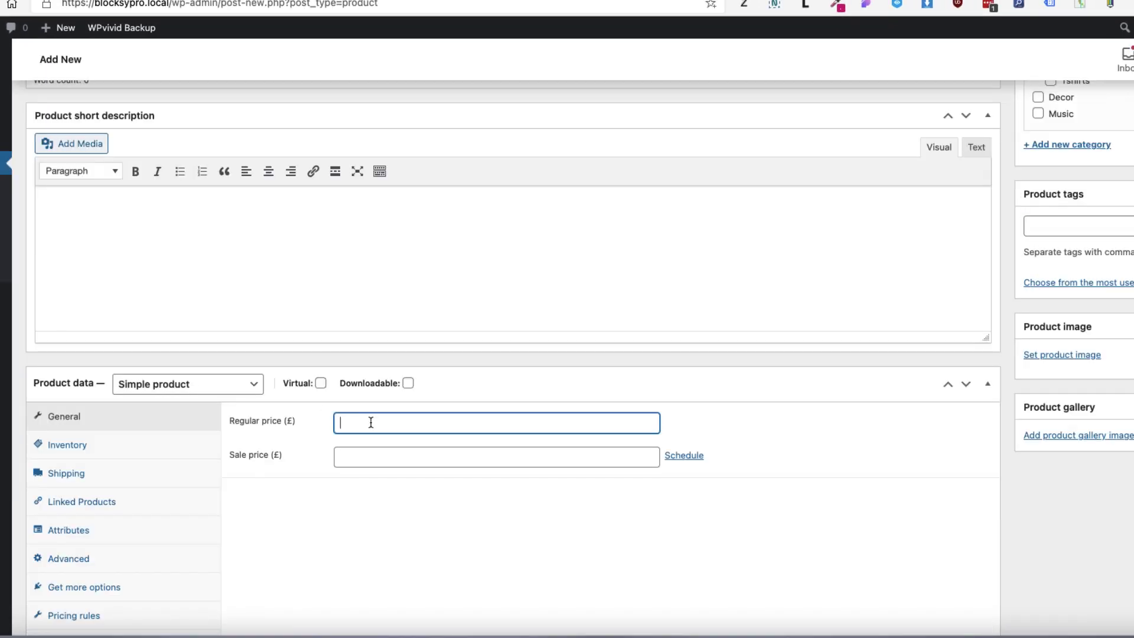
Enter regular price 45 and upload a main product image for Macbook Air
{"action": "type", "text": "45"}
{"action": "left_click", "coordinate": [1062, 354]}
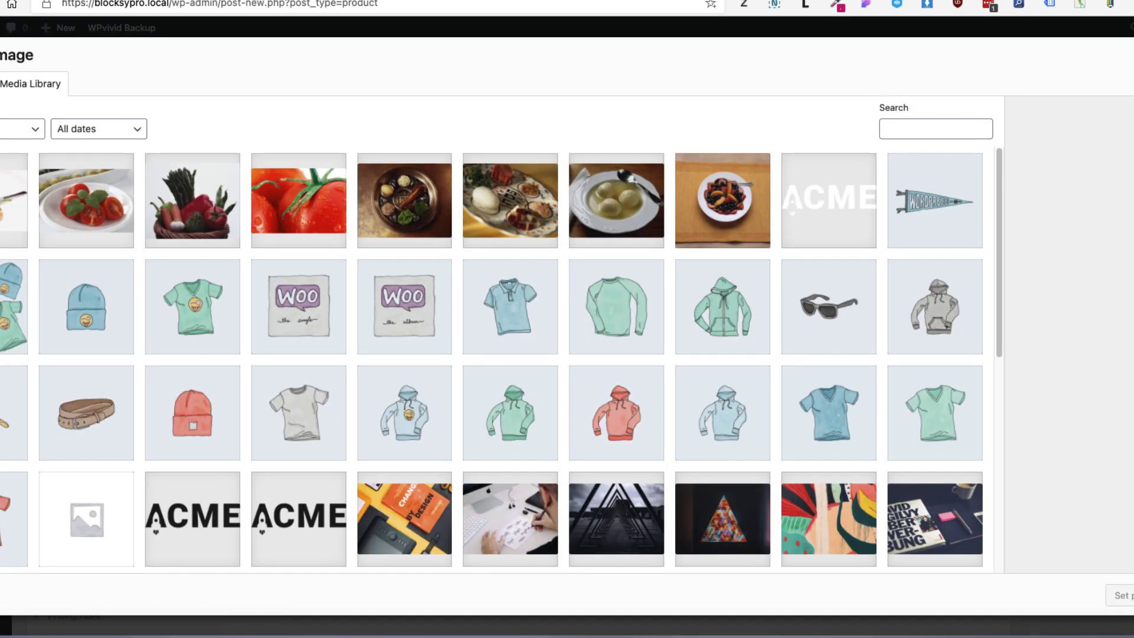
{"action": "left_click_drag", "start_coordinate": [0, 313], "coordinate": [367, 313]}
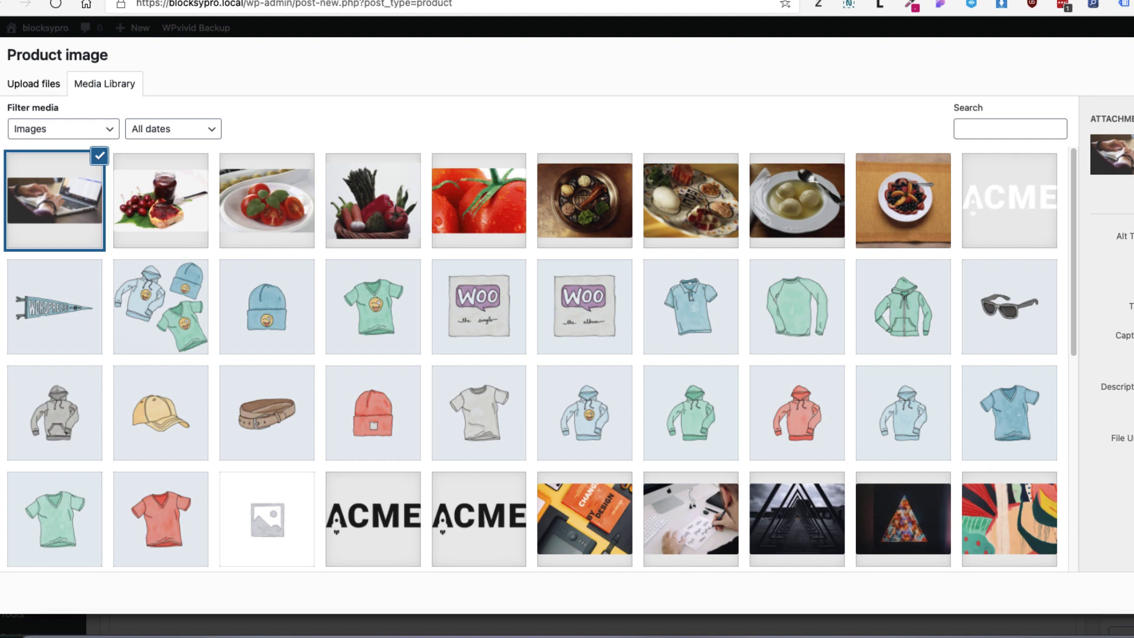
{"action": "key", "text": "Return"}
Upload two product gallery images and publish the Macbook Air product
{"action": "scroll", "coordinate": [591, 354], "scroll_direction": "down", "scroll_amount": 1}
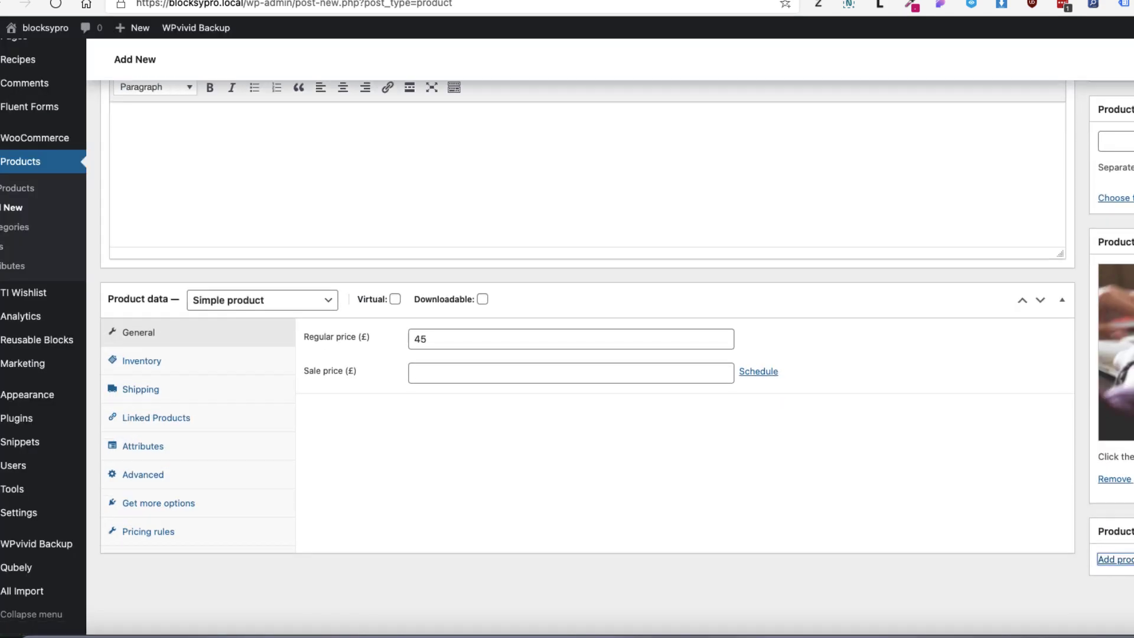
{"action": "left_click", "coordinate": [1115, 560]}
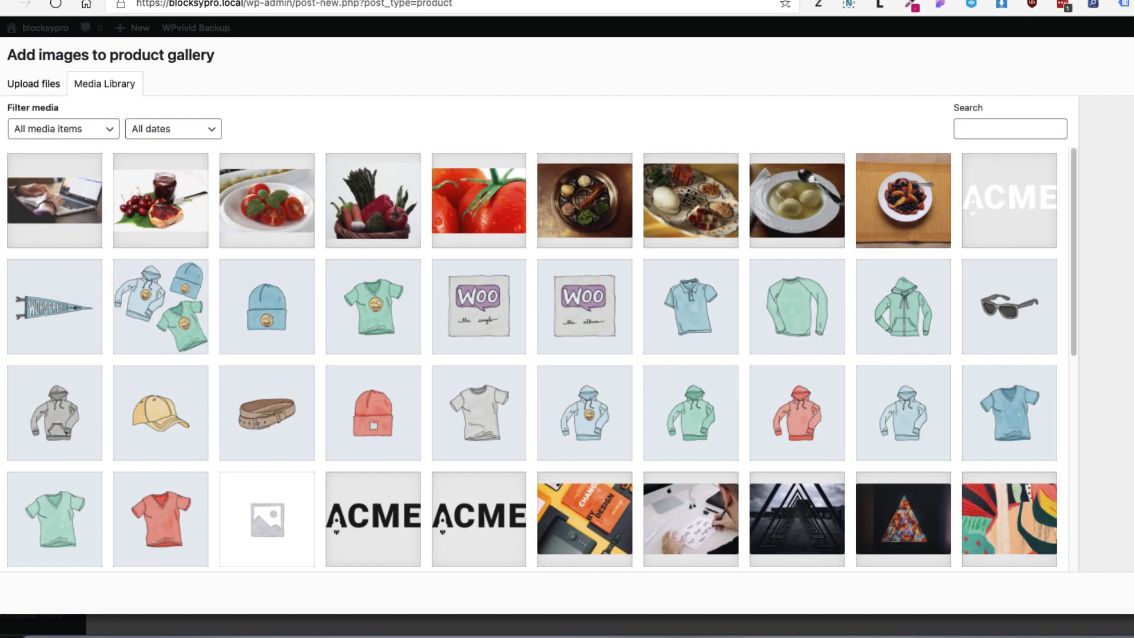
{"action": "left_click_drag", "start_coordinate": [1122, 355], "coordinate": [414, 295]}
{"action": "left_click_drag", "start_coordinate": [1123, 355], "coordinate": [404, 274]}
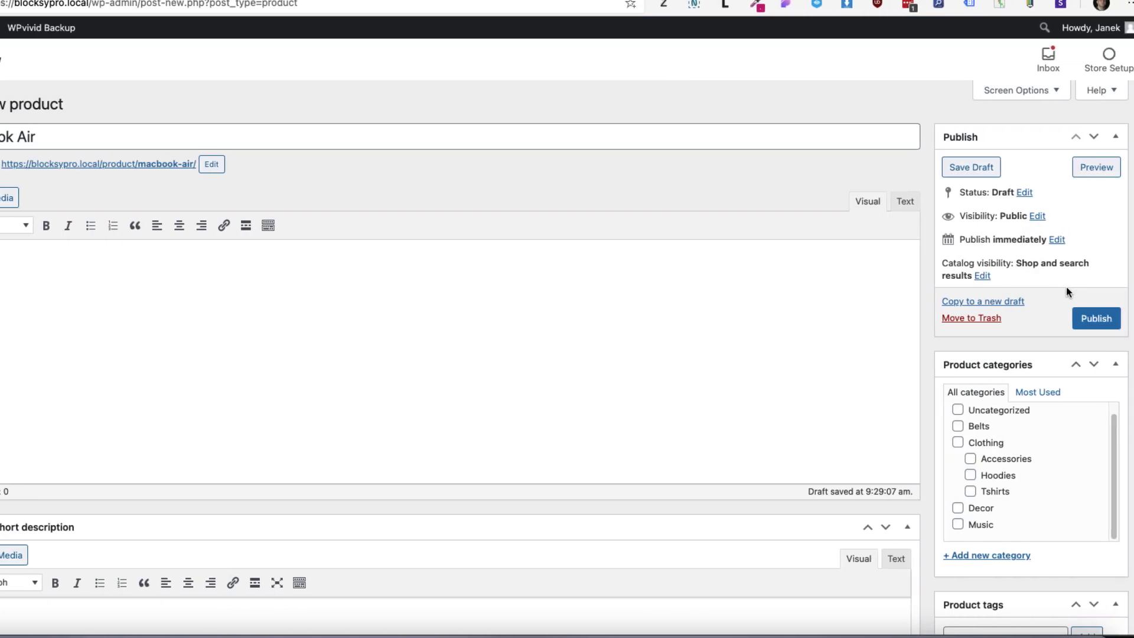
{"action": "left_click", "coordinate": [1094, 318]}
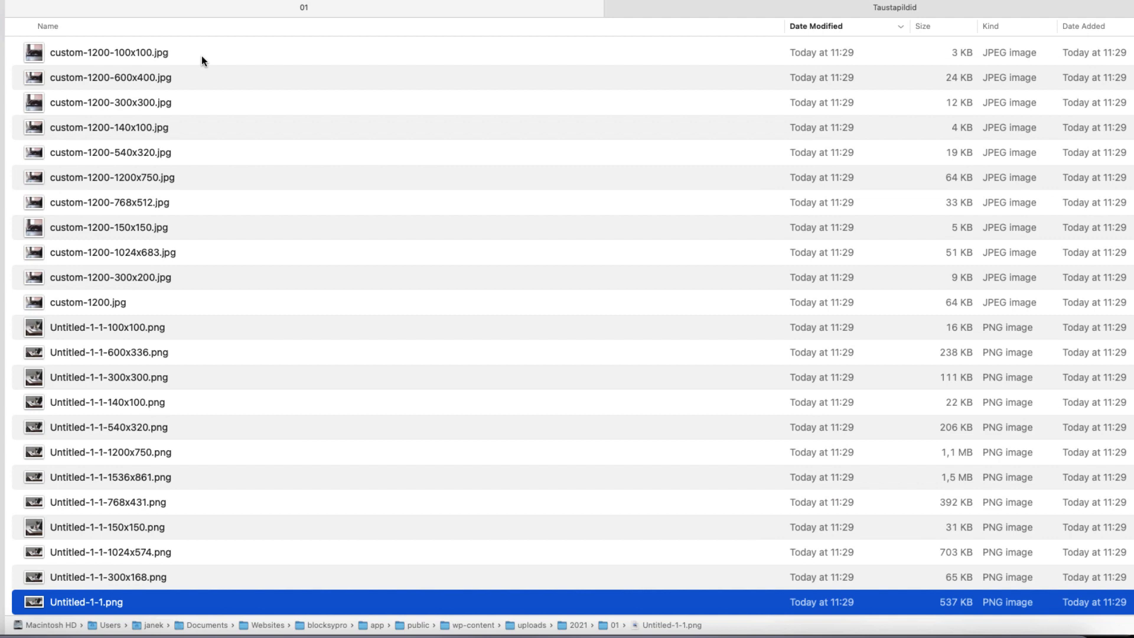
Select ranges of resized Untitled-1-1 and bg_slider12 files in uploads/2021/01, then select all files
{"action": "left_click", "coordinate": [201, 53], "text": "shift"}
{"action": "scroll", "coordinate": [297, 258], "scroll_direction": "down", "scroll_amount": 8}
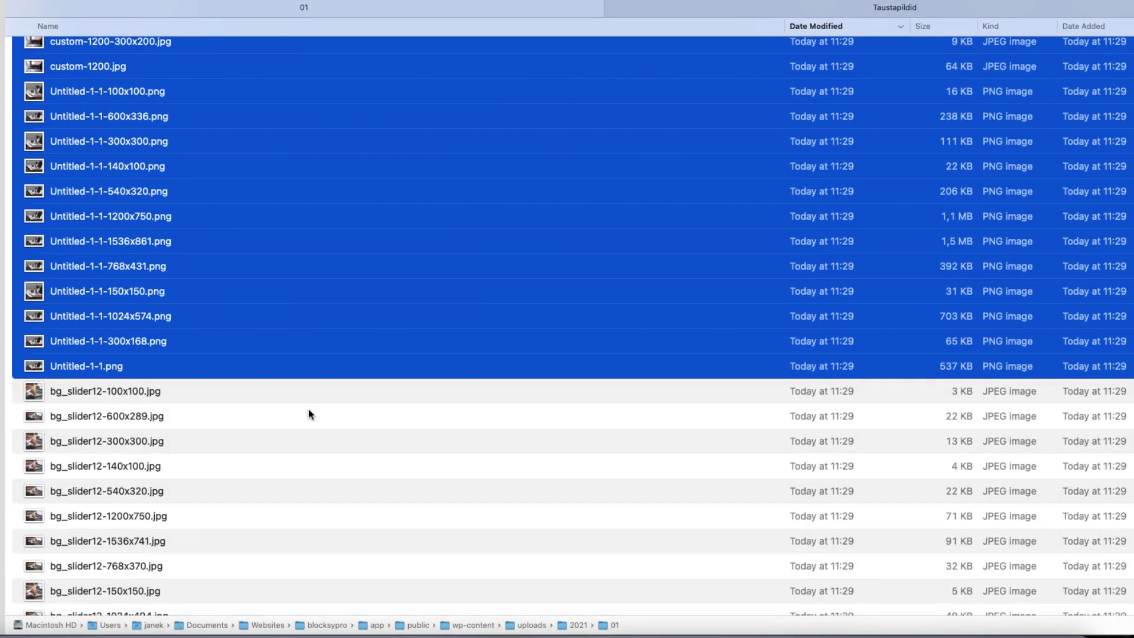
{"action": "scroll", "coordinate": [335, 470], "scroll_direction": "down", "scroll_amount": 3}
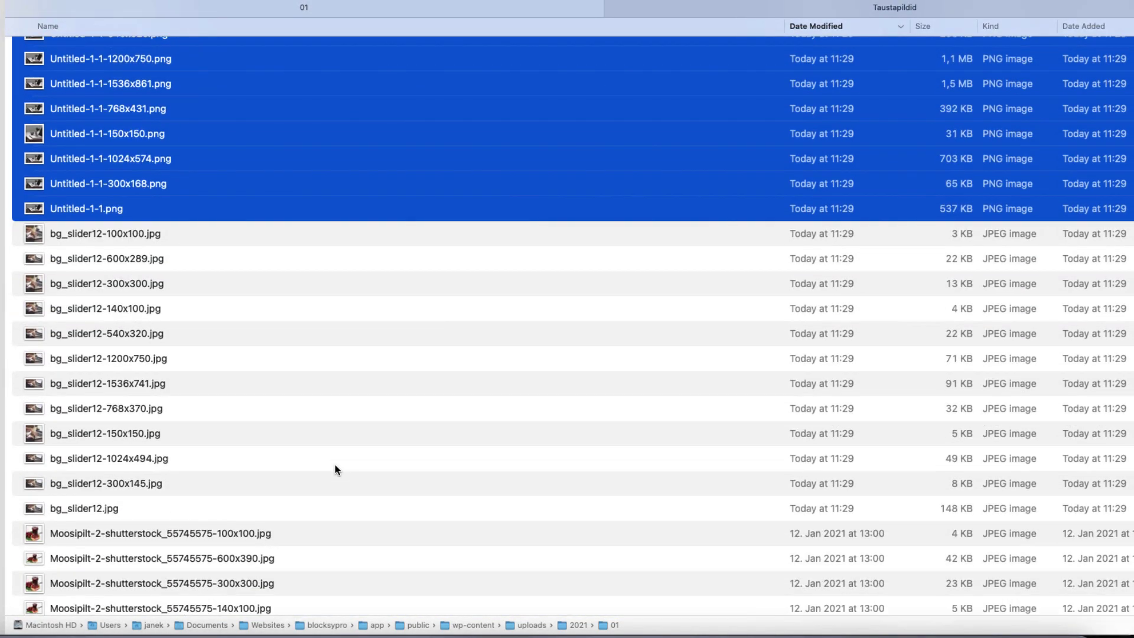
{"action": "left_click", "coordinate": [242, 511], "text": "shift"}
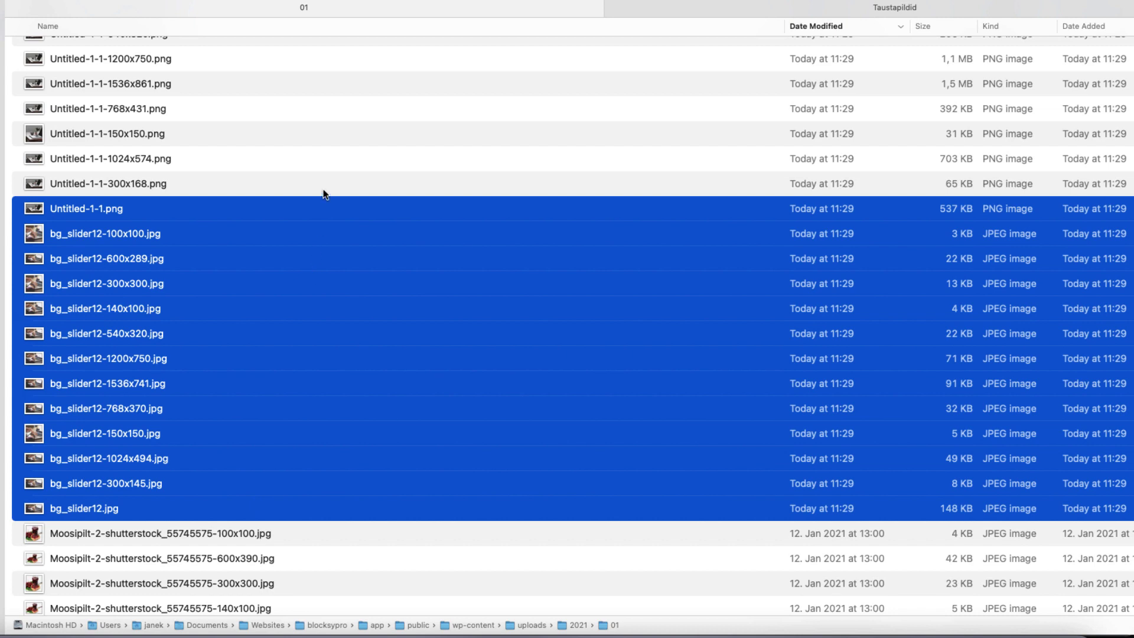
{"action": "scroll", "coordinate": [324, 190], "scroll_direction": "up", "scroll_amount": 6}
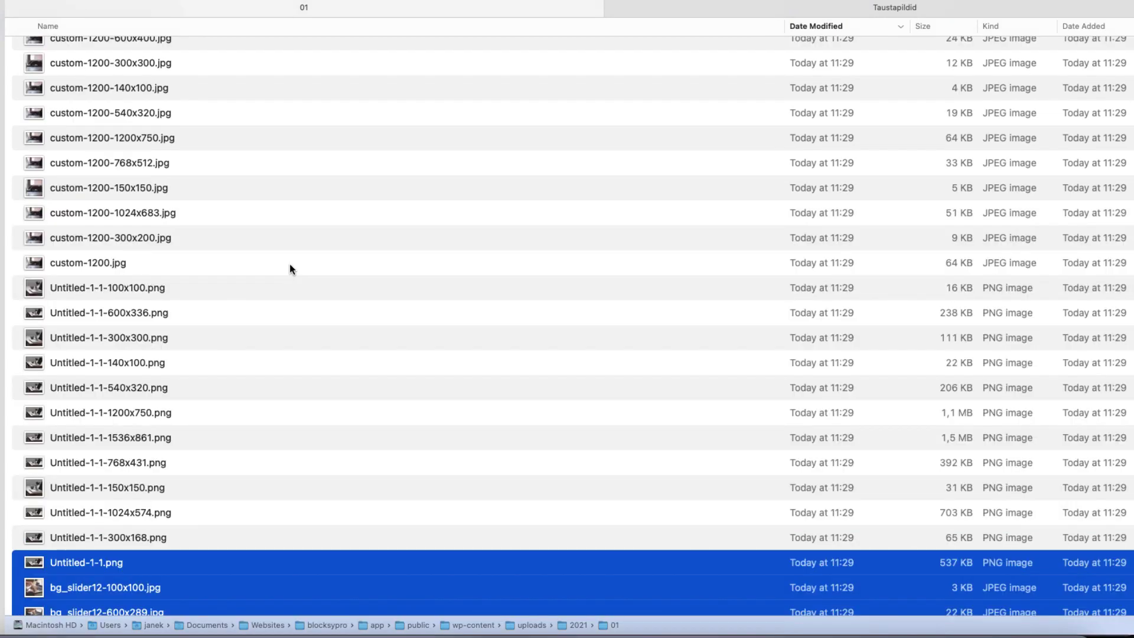
{"action": "left_click", "coordinate": [161, 287]}
{"action": "left_click", "coordinate": [165, 359]}
{"action": "key", "text": "super+a"}
{"action": "scroll", "coordinate": [208, 58], "scroll_direction": "up", "scroll_amount": 1}
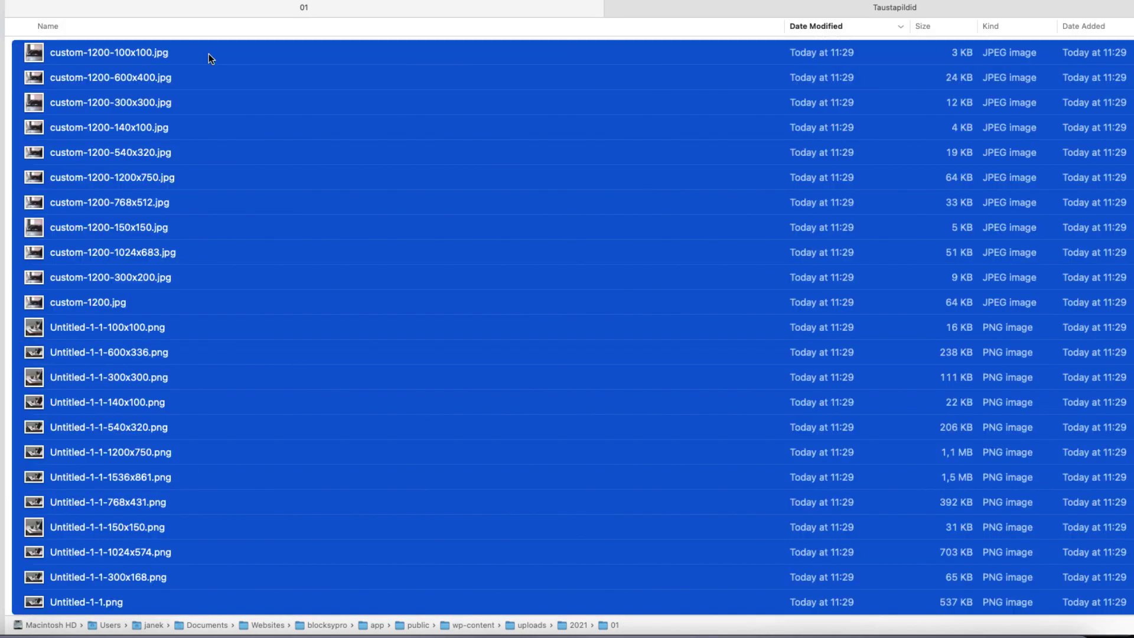
{"action": "scroll", "coordinate": [251, 205], "scroll_direction": "down", "scroll_amount": 3}
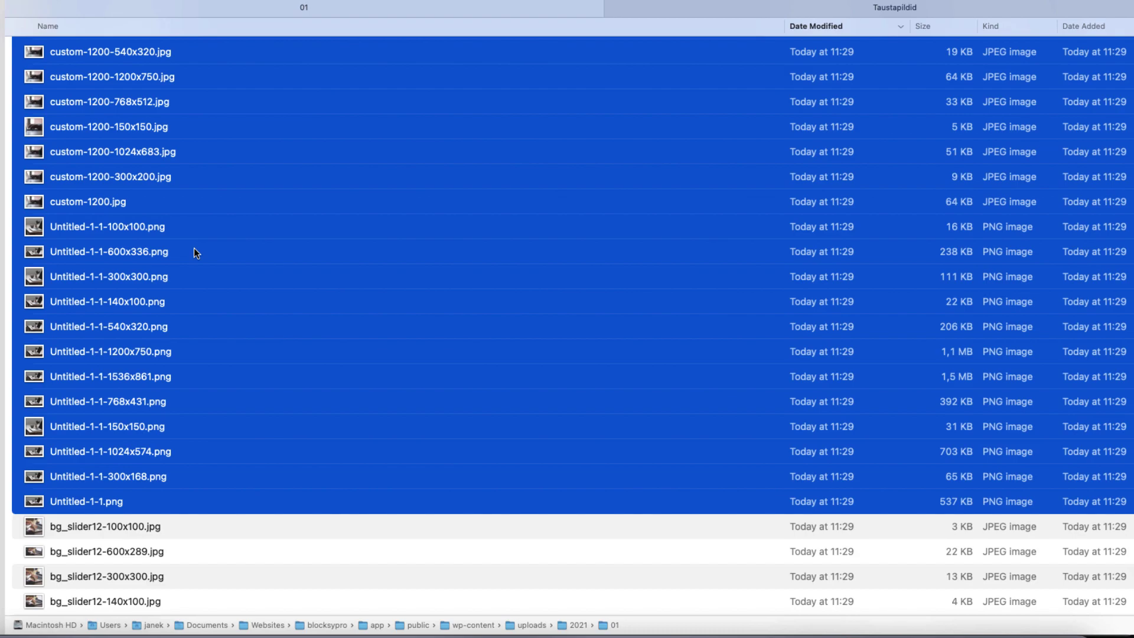
{"action": "scroll", "coordinate": [219, 283], "scroll_direction": "up", "scroll_amount": 3}
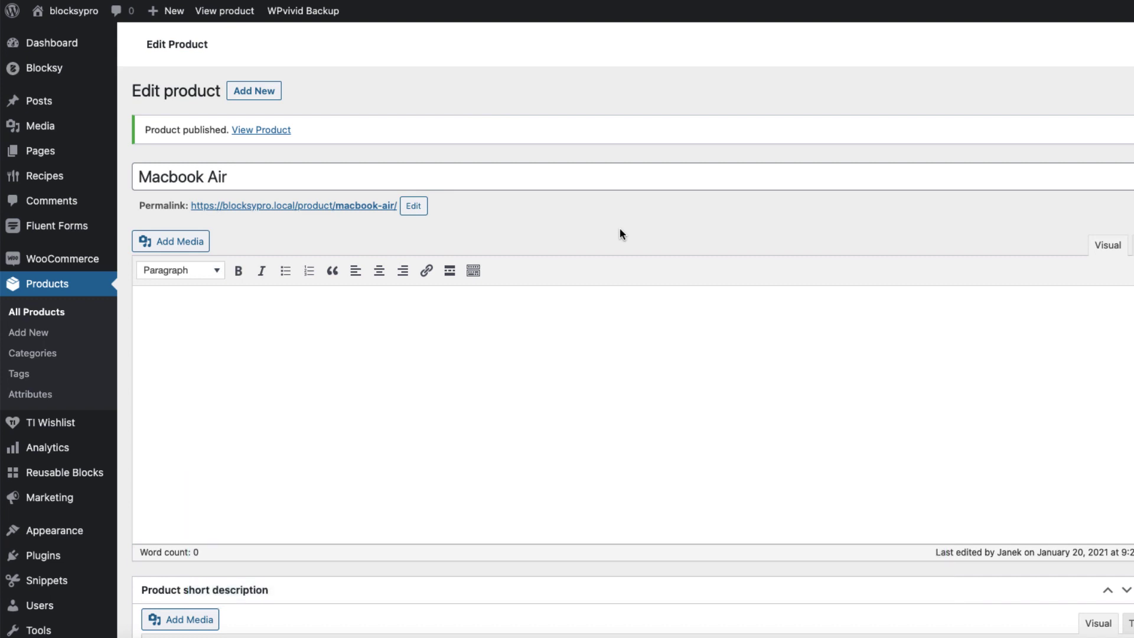
Search Plugins > Add New for 'code snippets' to find the already-active Code Snippets plugin
{"action": "mouse_move", "coordinate": [70, 561]}
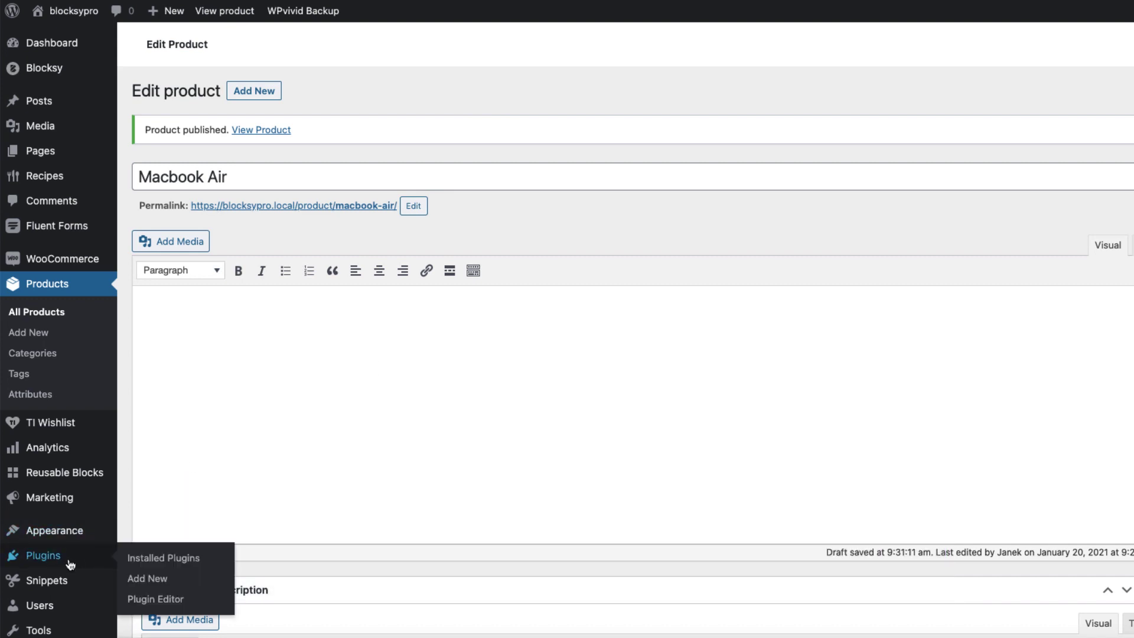
{"action": "left_click", "coordinate": [166, 584]}
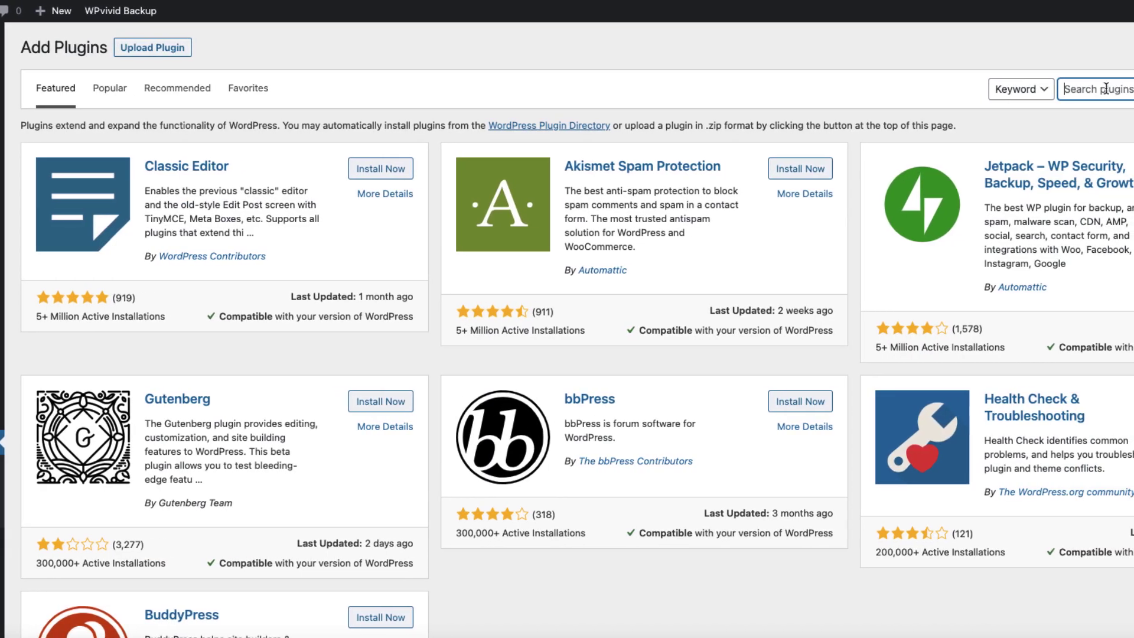
{"action": "type", "text": "code snippets"}
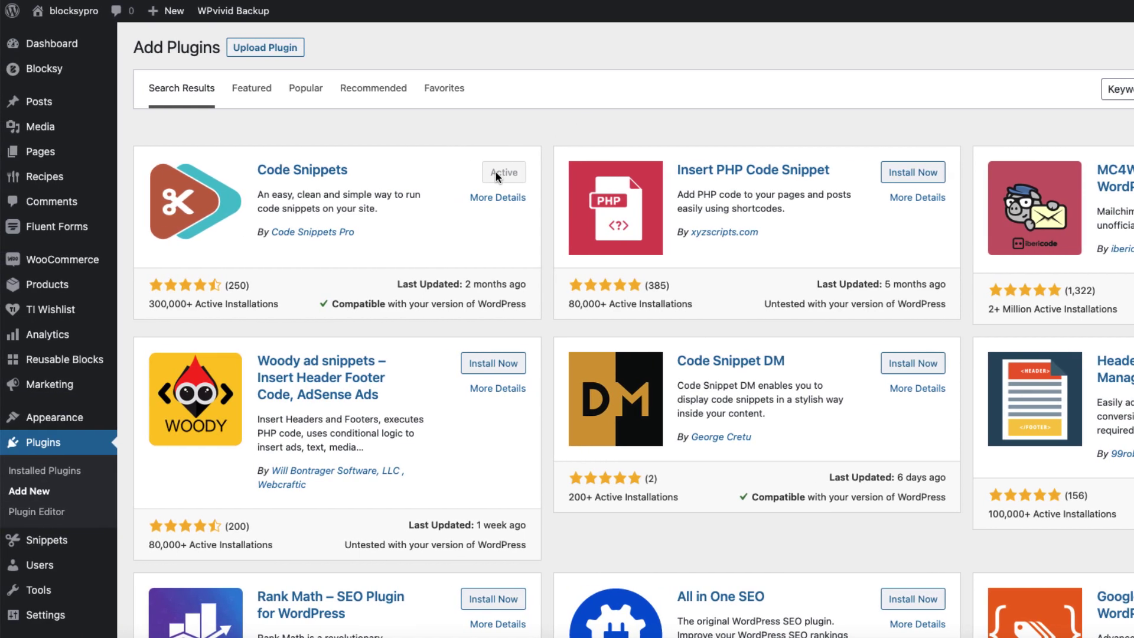
{"action": "mouse_move", "coordinate": [62, 548]}
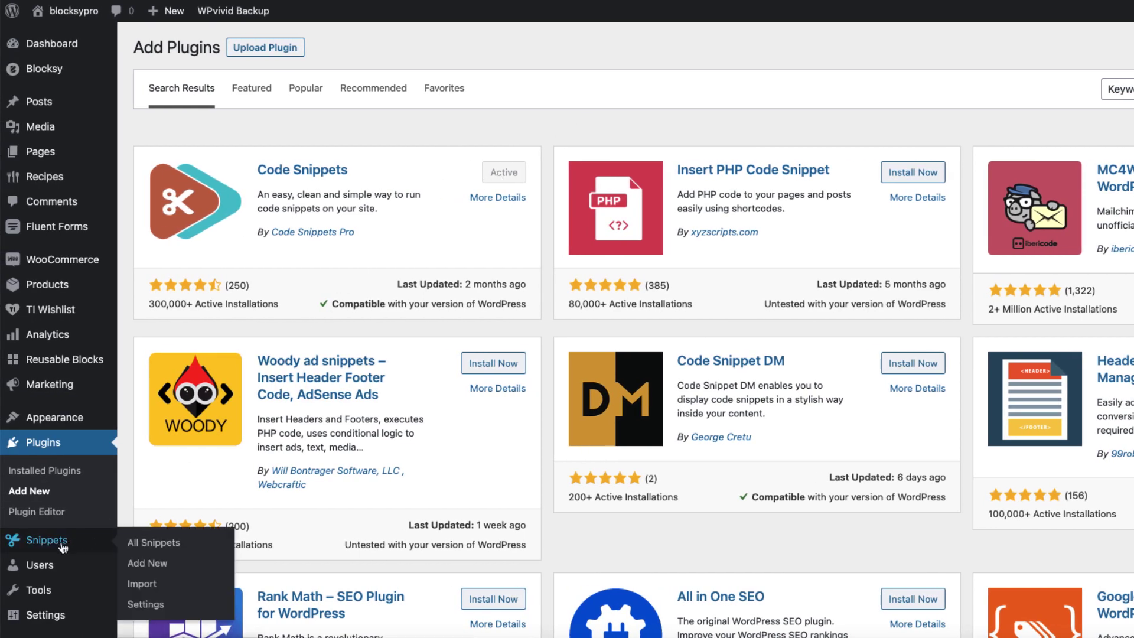
Create a snippet titled 'Delete Woocommerce product images after product deletion' and paste its PHP code
{"action": "left_click", "coordinate": [147, 563]}
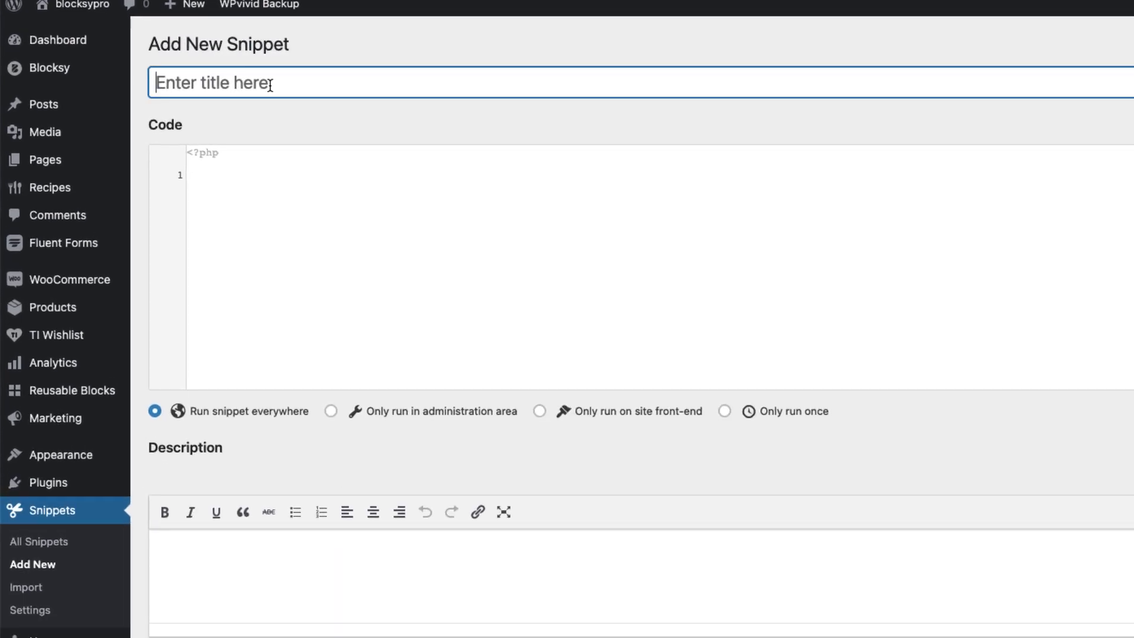
{"action": "type", "text": "Delete Woocommerce product images after product deletion"}
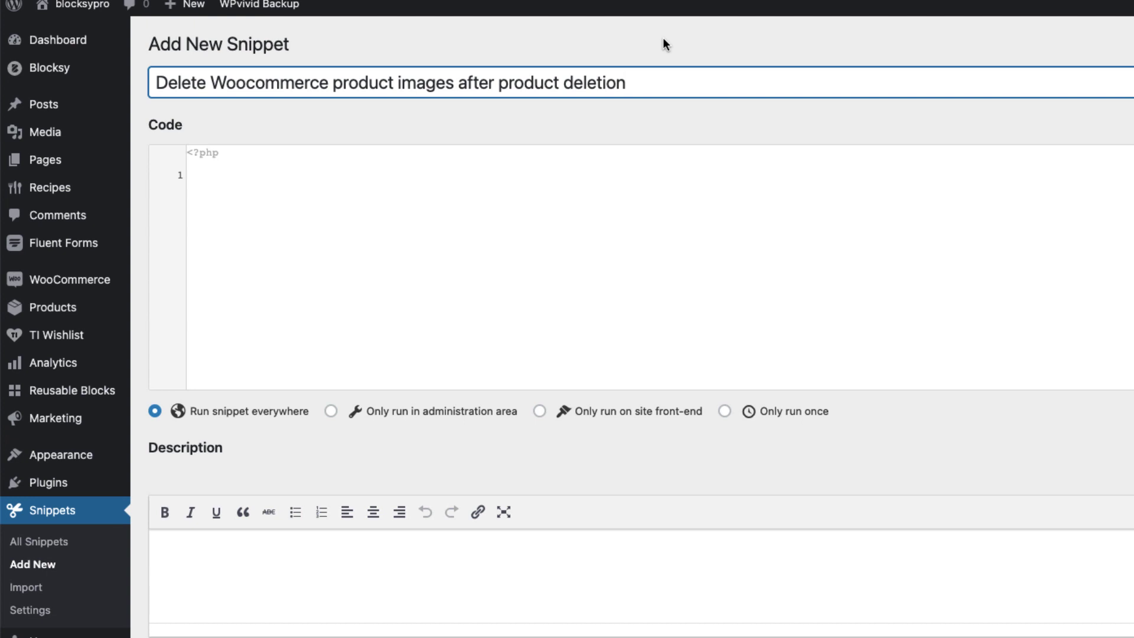
{"action": "left_click", "coordinate": [322, 180]}
{"action": "type", "text": "add_action( 'before_delete_post', 'delete_product_images', 10, 1 );  function delete_product_images( $post_id ) {     $product = wc_get_product( $post_id );      if ( !$product ) {         return;     }      $featured_image_id = $product->get_image_id();     $image_galleries_id = $product->get_gallery_image_ids();      if( !empty( $featured_image_id ) ) {         wp_delete_post( $featured_image_id );     }      if( !empty( $image_galleries_id ) ) {         foreach( $image_galleries_id as $single_image_id ) {             wp_delete_post( $single_image_id );         }     } }"}
Restrict the snippet to the administration area, then save and activate it
{"action": "scroll", "coordinate": [731, 263], "scroll_direction": "down", "scroll_amount": 4}
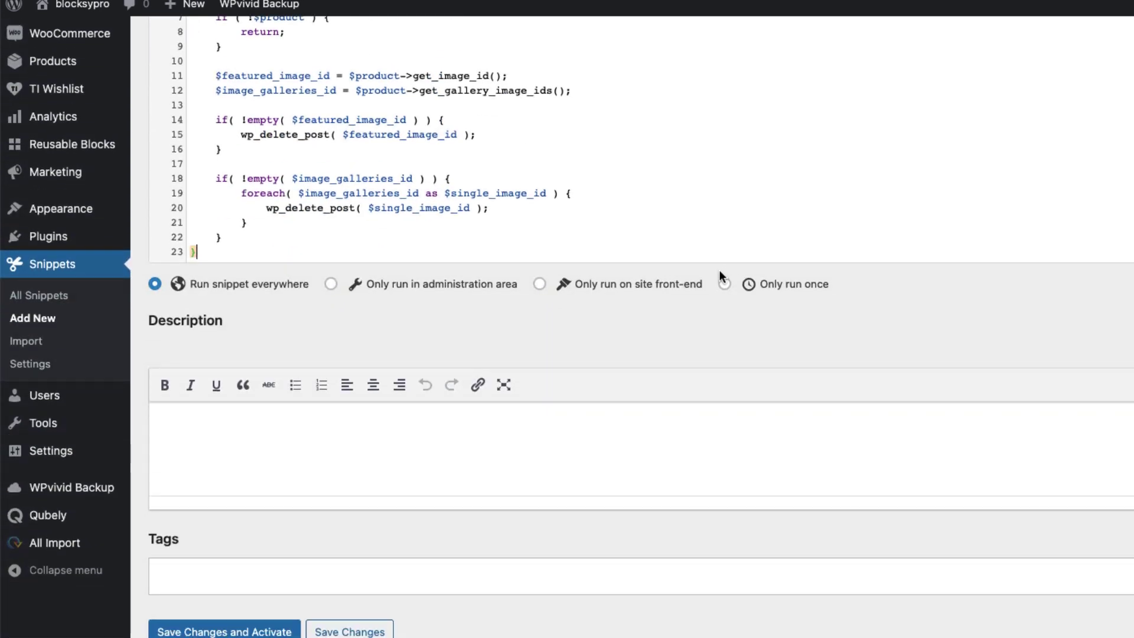
{"action": "left_click", "coordinate": [331, 284]}
{"action": "scroll", "coordinate": [333, 290], "scroll_direction": "down", "scroll_amount": 1}
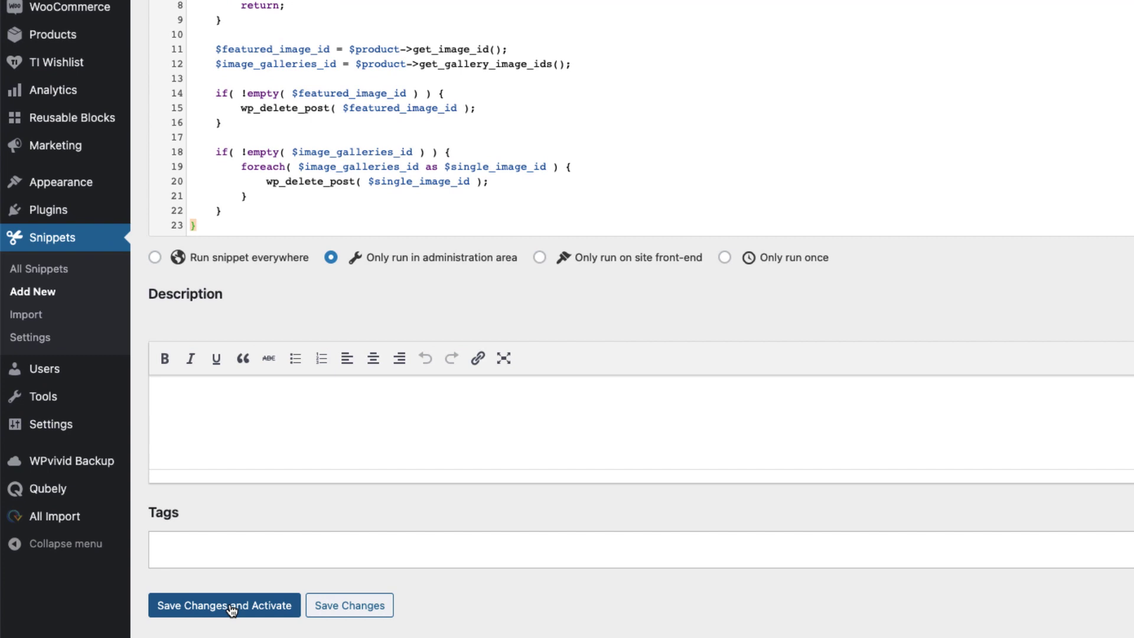
{"action": "left_click", "coordinate": [232, 610]}
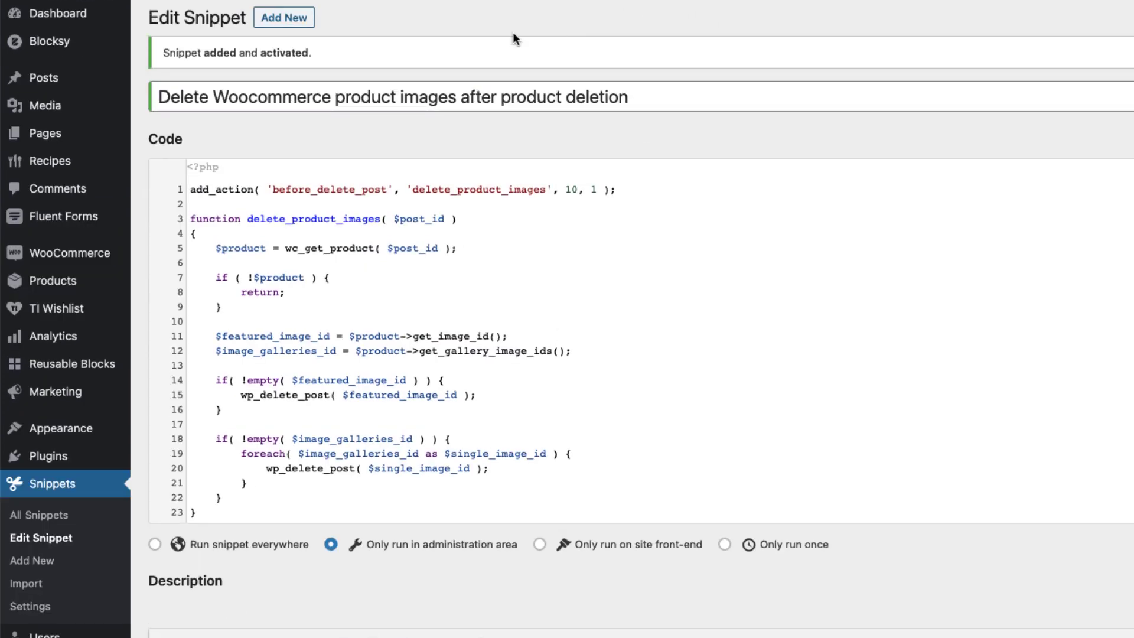
Check the Media Library, then trash Macbook Air from All Products
{"action": "mouse_move", "coordinate": [65, 105]}
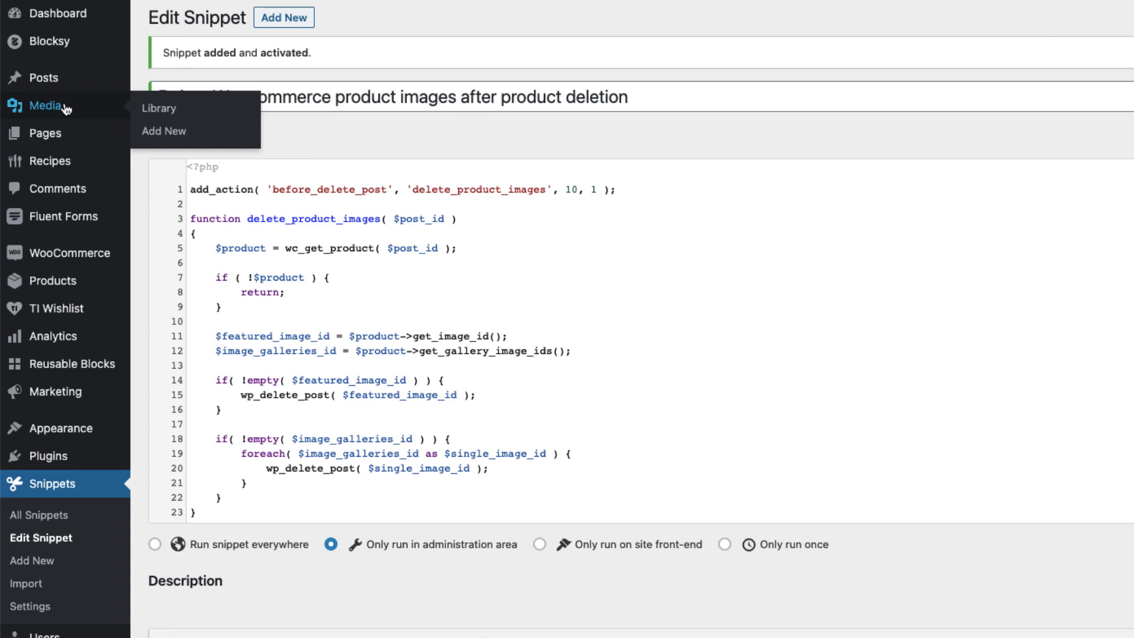
{"action": "left_click", "coordinate": [155, 109]}
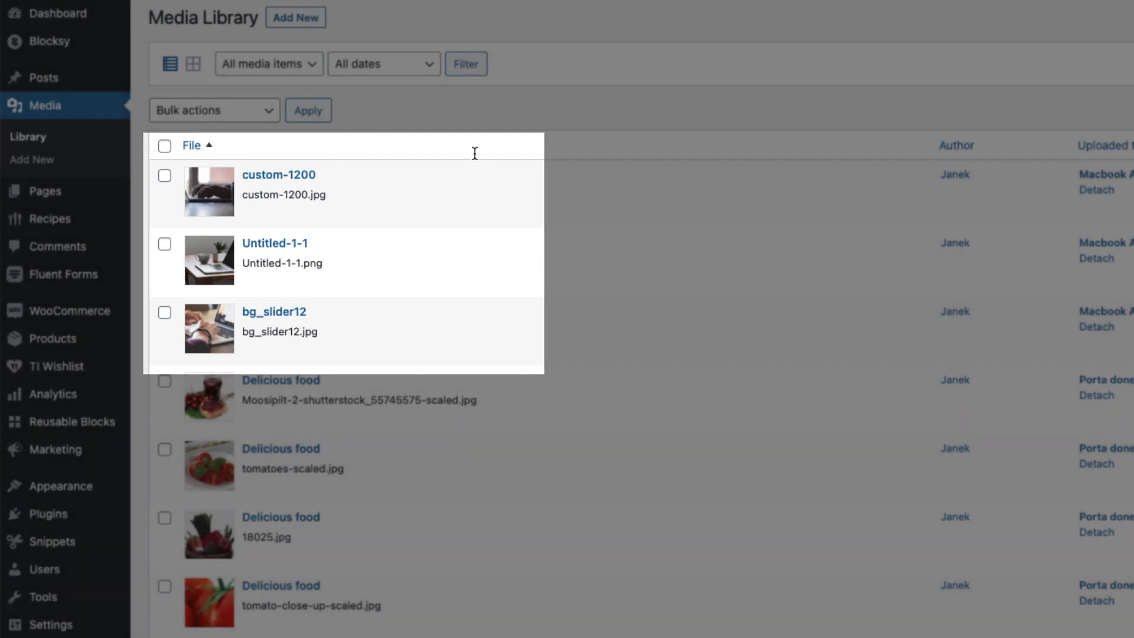
{"action": "mouse_move", "coordinate": [90, 523]}
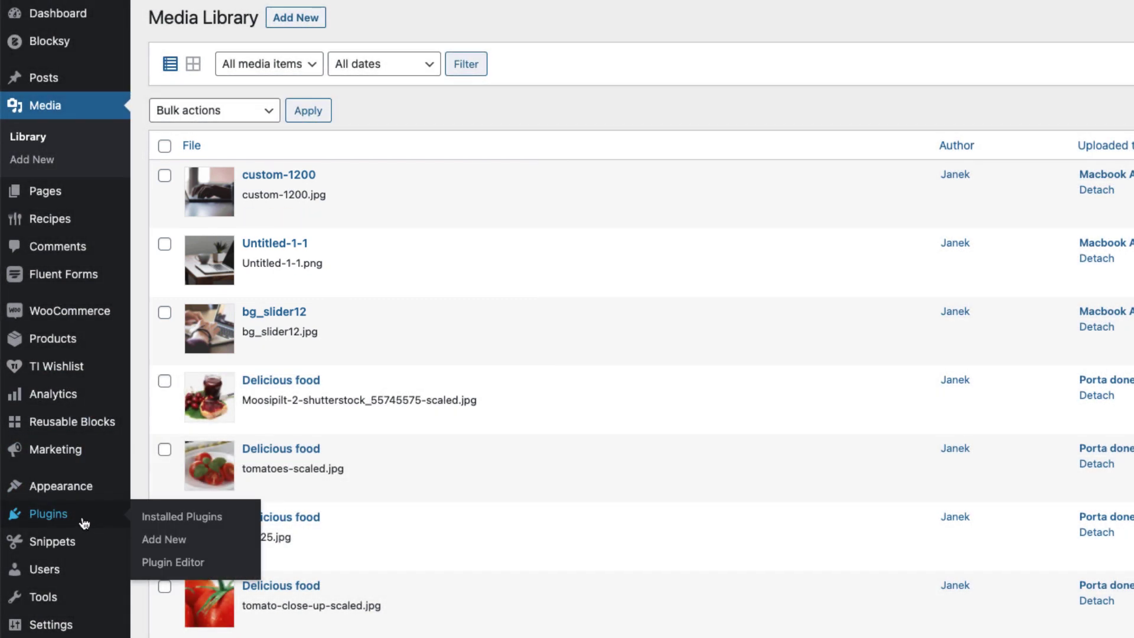
{"action": "mouse_move", "coordinate": [113, 346]}
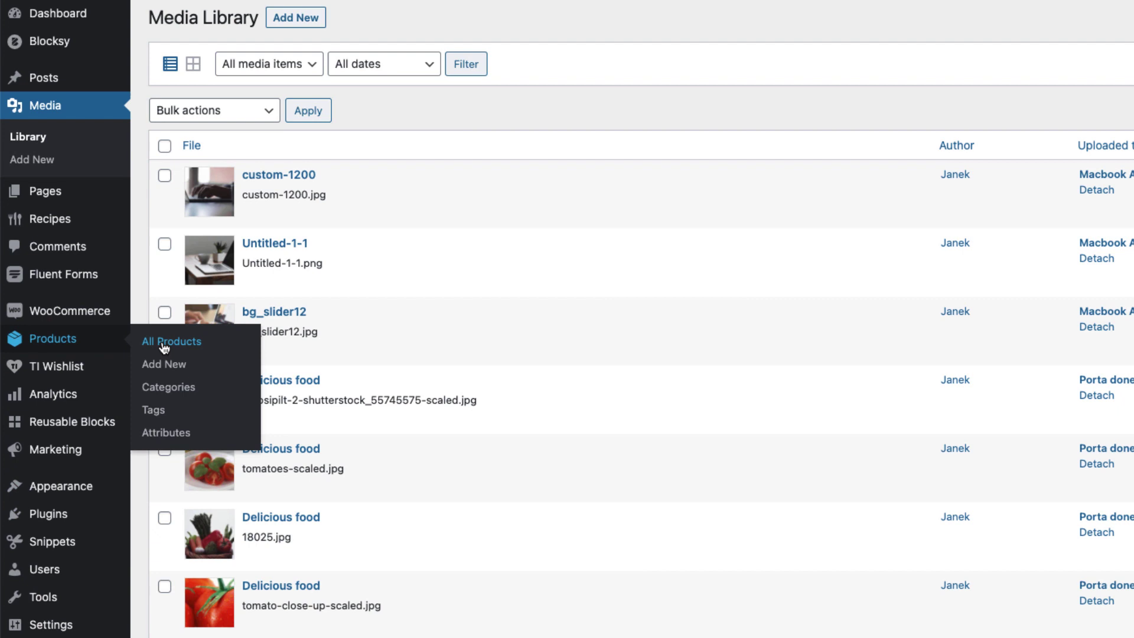
{"action": "left_click", "coordinate": [165, 346]}
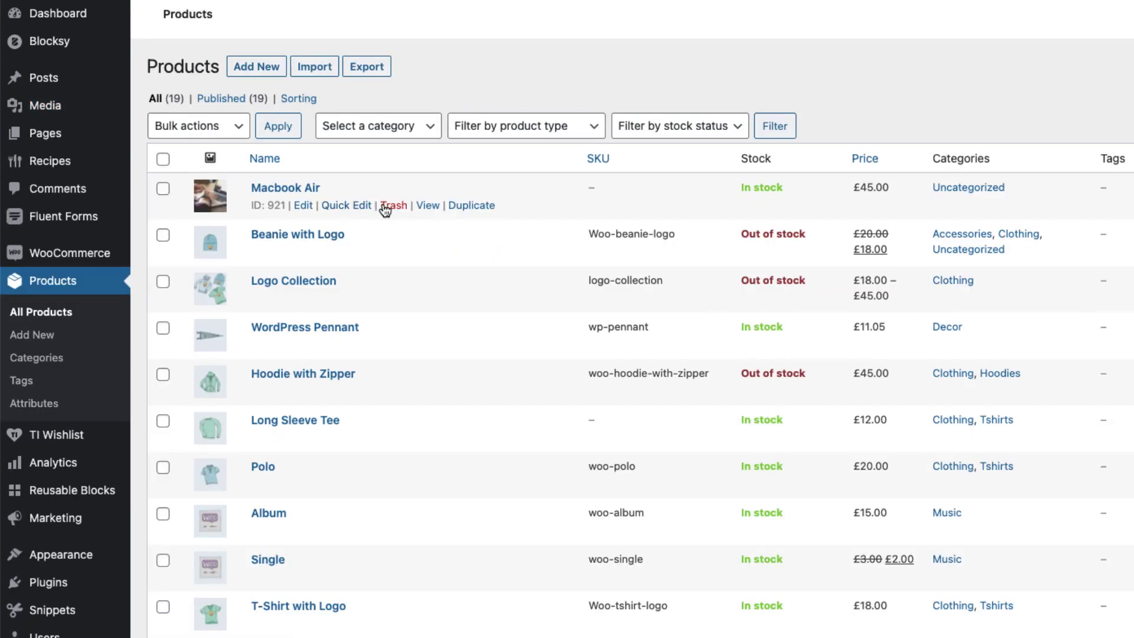
{"action": "left_click", "coordinate": [386, 211]}
Open the Media Library in a new tab, then permanently delete Macbook Air from the Trash
{"action": "mouse_move", "coordinate": [107, 107]}
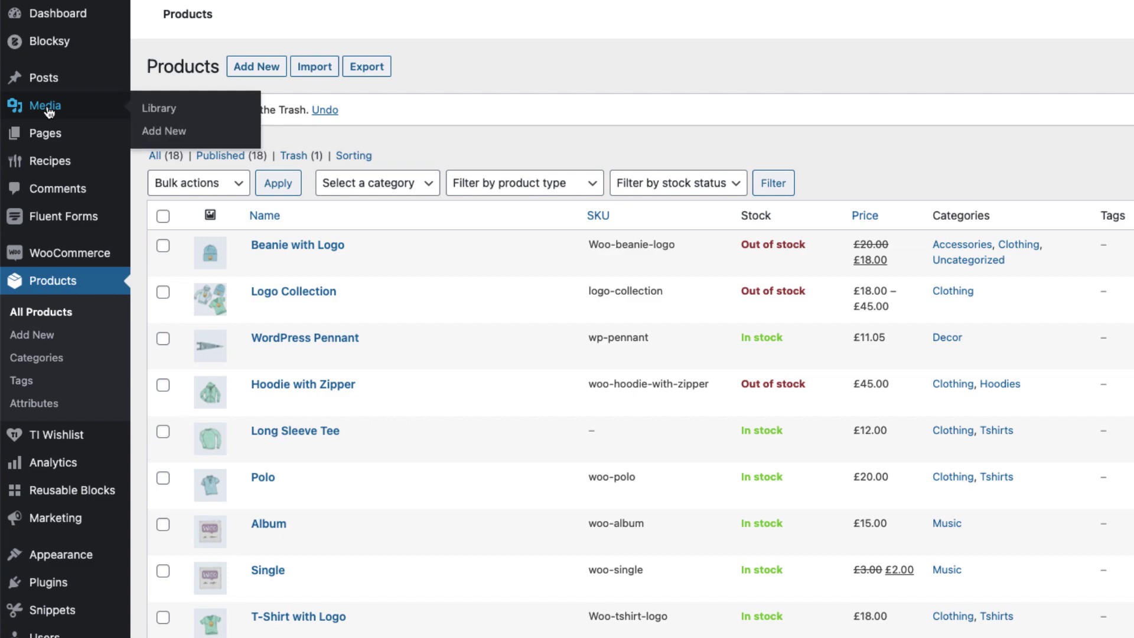
{"action": "right_click", "coordinate": [170, 112]}
{"action": "left_click", "coordinate": [204, 123]}
{"action": "key", "text": "ctrl+Tab"}
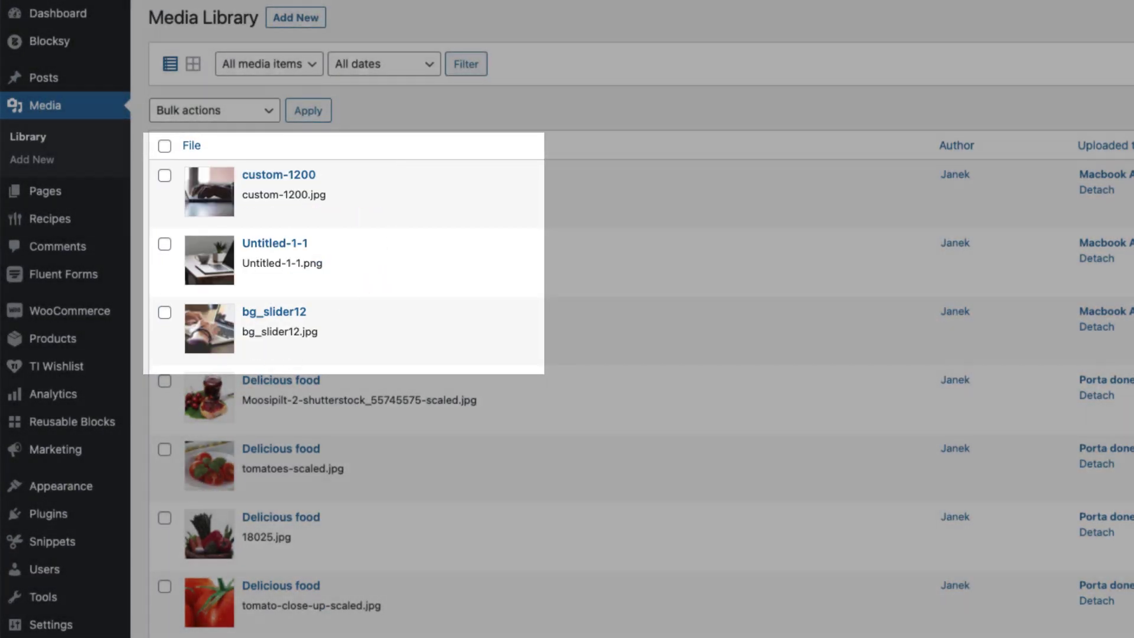
{"action": "key", "text": "ctrl+shift+Tab"}
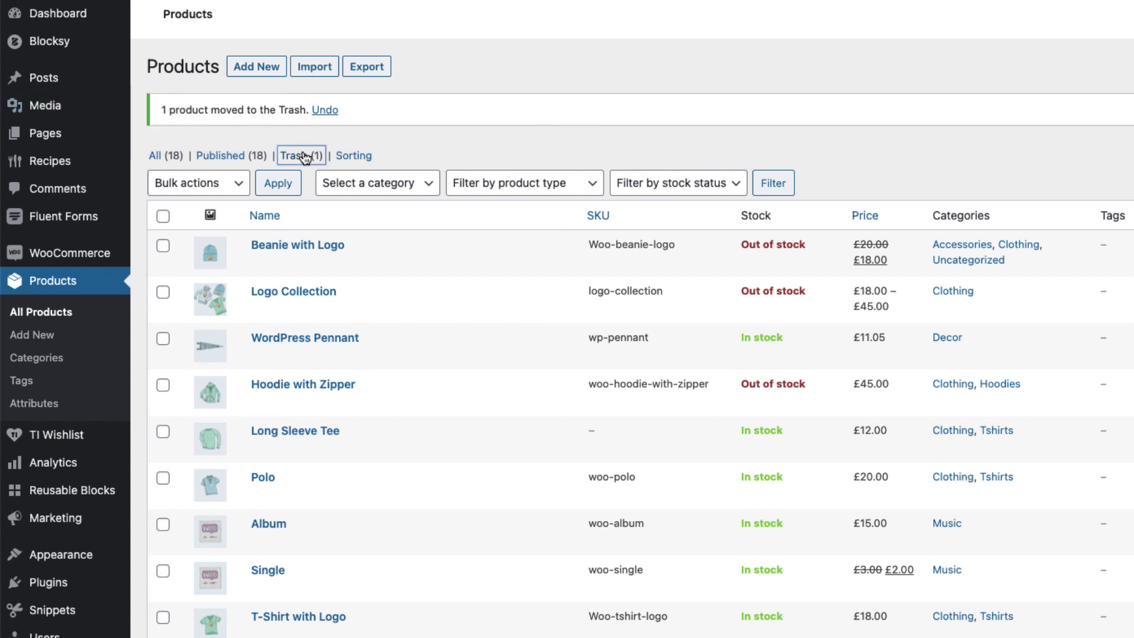
{"action": "left_click", "coordinate": [303, 156]}
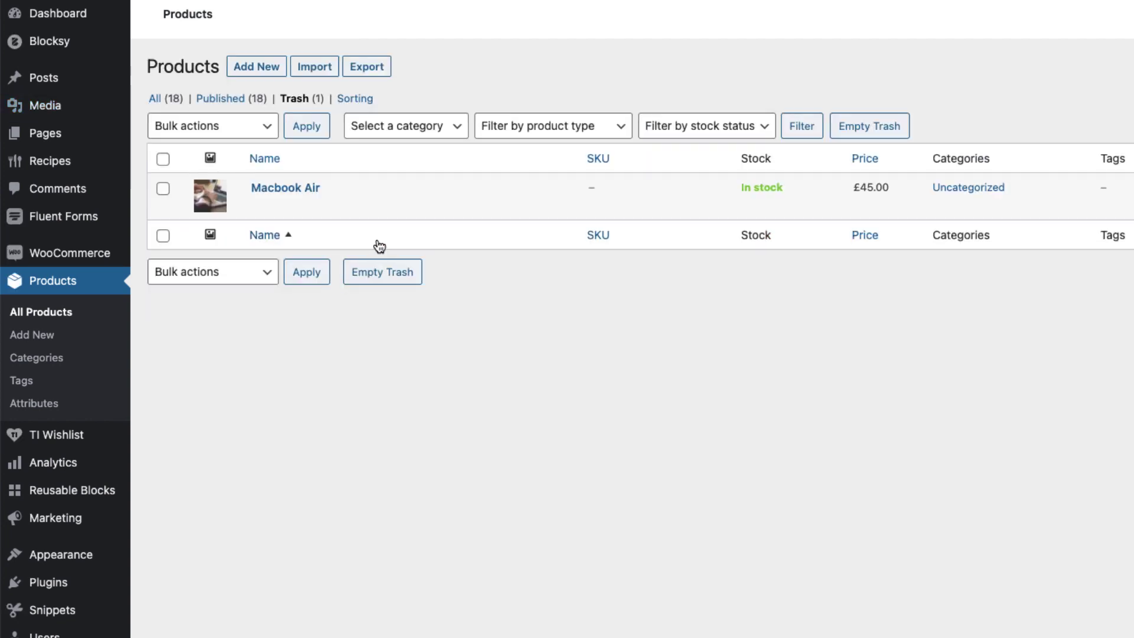
{"action": "left_click", "coordinate": [382, 207]}
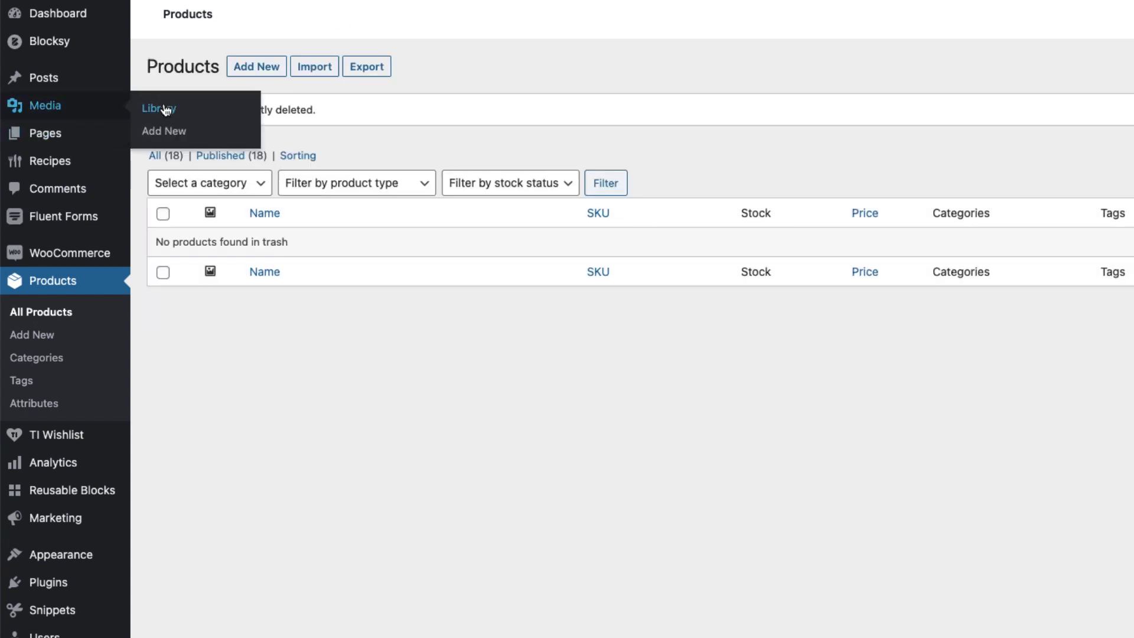
Reopen Media > Library to confirm the three Macbook Air images are gone
{"action": "left_click", "coordinate": [159, 108]}
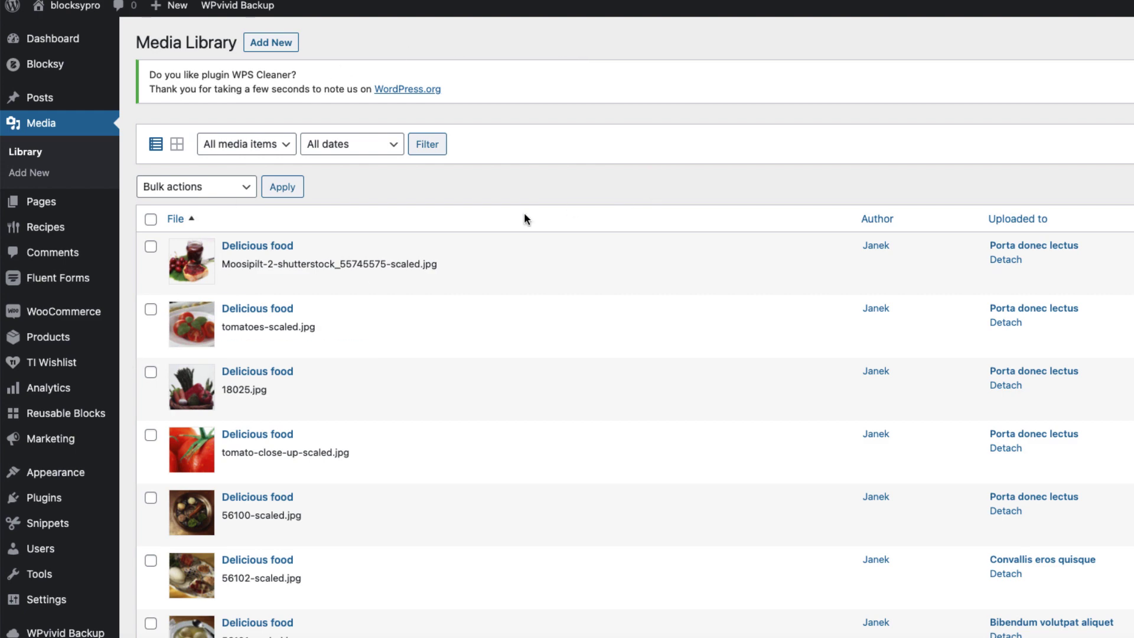
Start a new product titled 'New product' with a regular price of 45
{"action": "mouse_move", "coordinate": [75, 342]}
{"action": "left_click", "coordinate": [147, 363]}
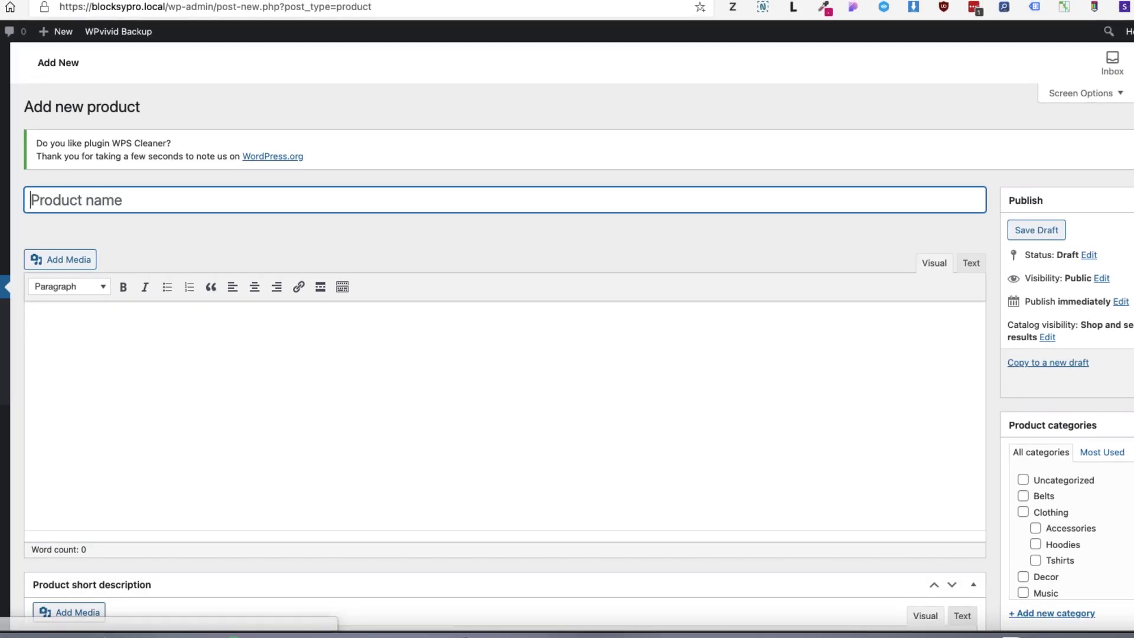
{"action": "type", "text": "New "}
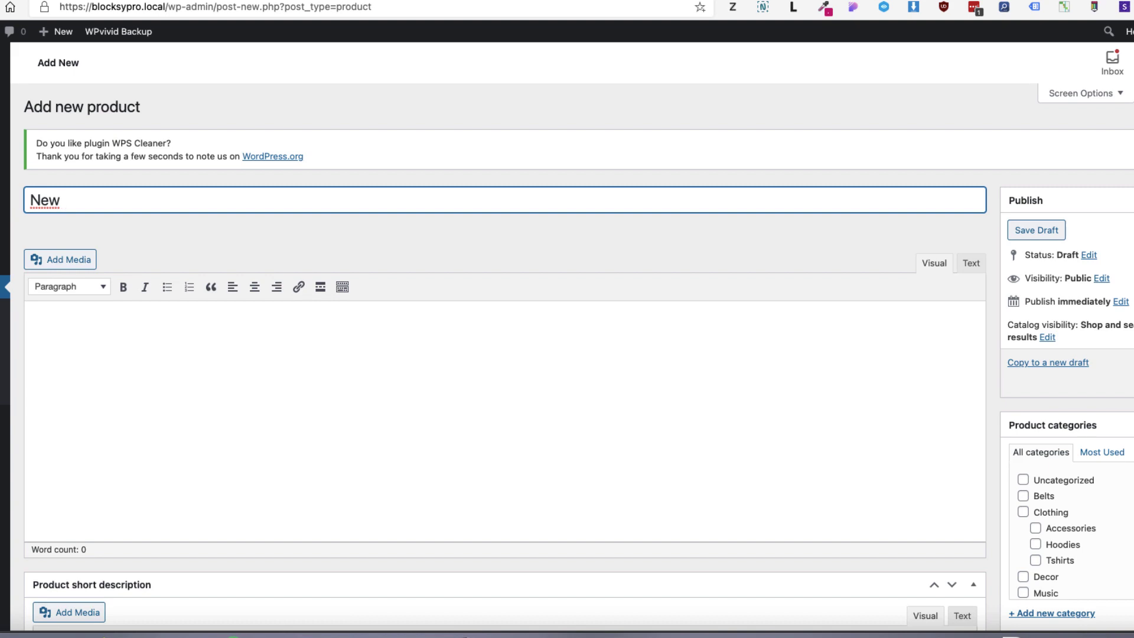
{"action": "type", "text": "pr"}
{"action": "type", "text": "5"}
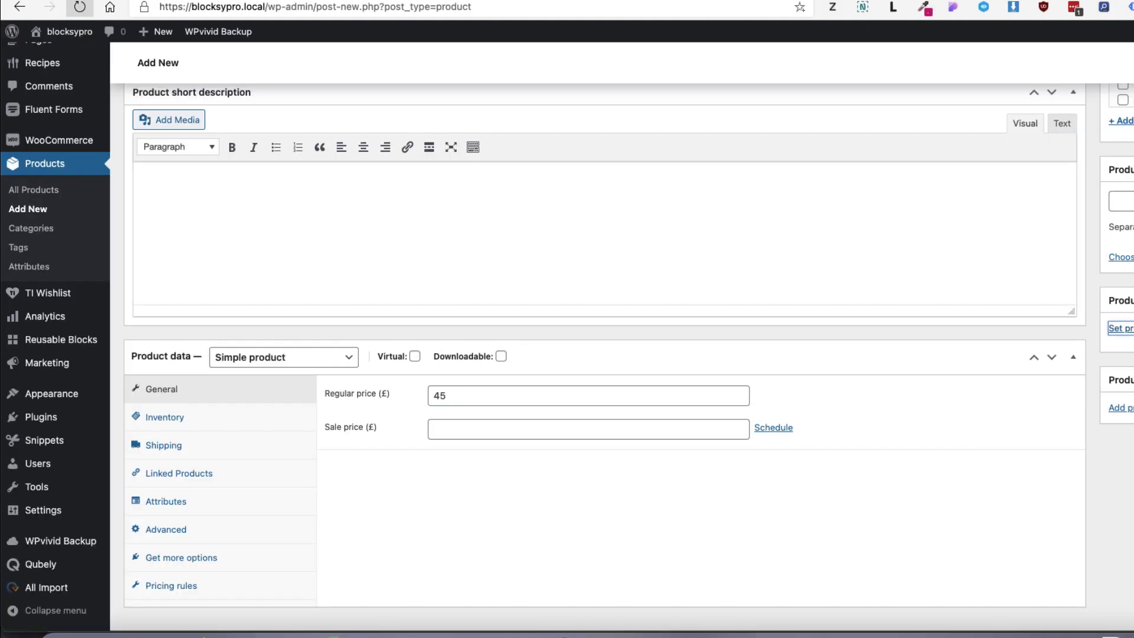
Upload pattern-steel.png as the main image, add two gallery images, and publish
{"action": "left_click", "coordinate": [1121, 329]}
{"action": "left_click_drag", "start_coordinate": [17, 319], "coordinate": [532, 331]}
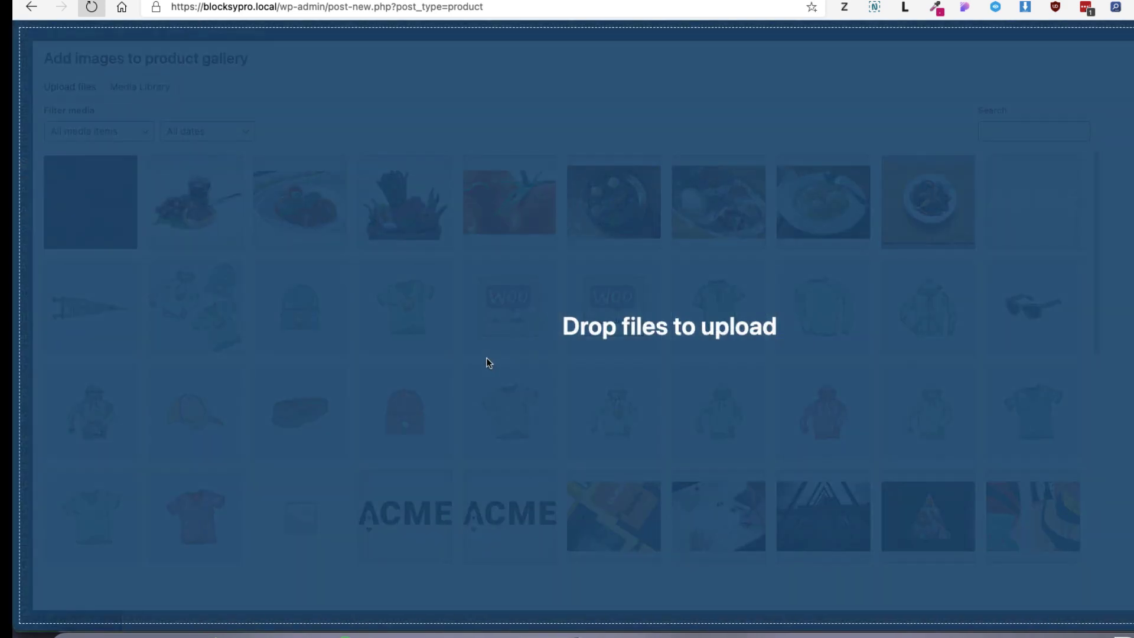
{"action": "left_click_drag", "start_coordinate": [488, 358], "coordinate": [464, 358]}
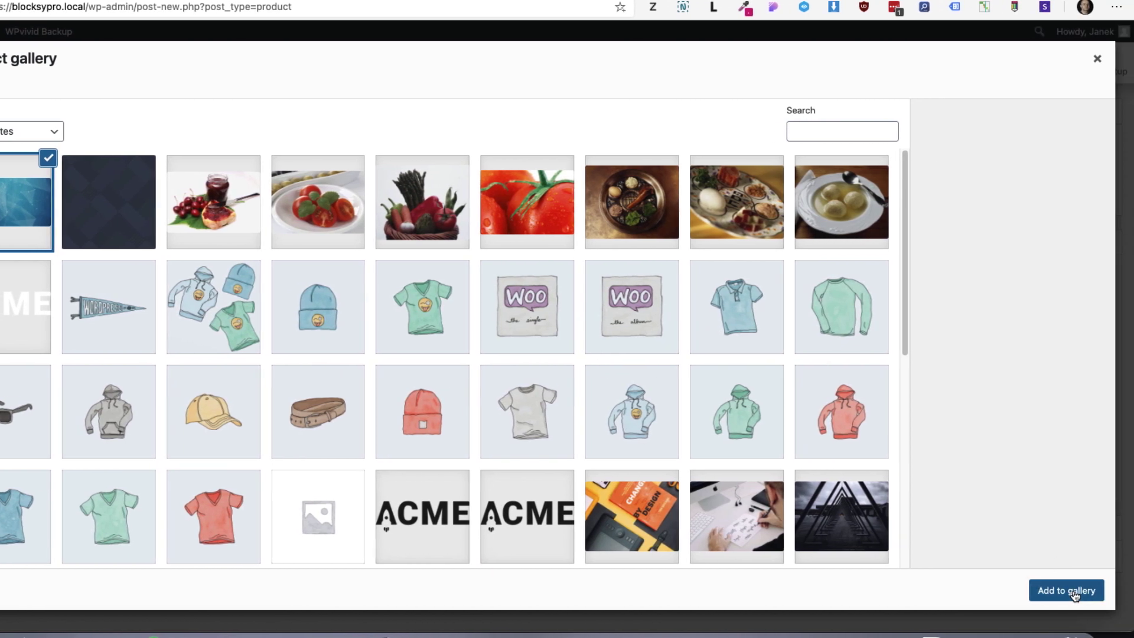
{"action": "left_click", "coordinate": [1062, 590]}
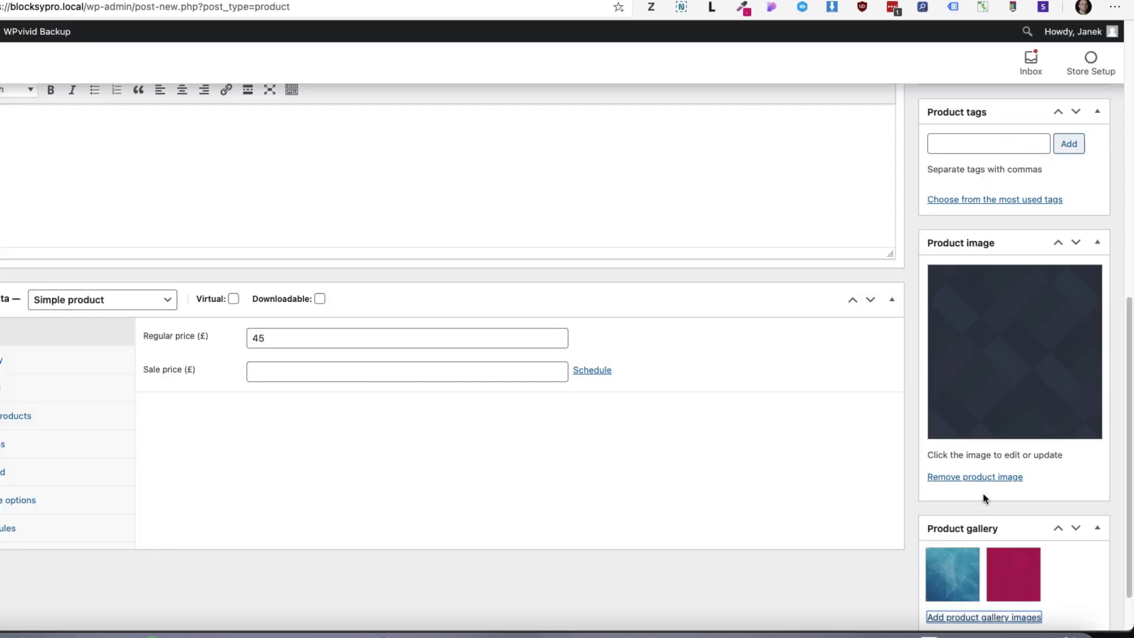
{"action": "scroll", "coordinate": [983, 494], "scroll_direction": "up", "scroll_amount": 9}
{"action": "left_click", "coordinate": [1083, 341]}
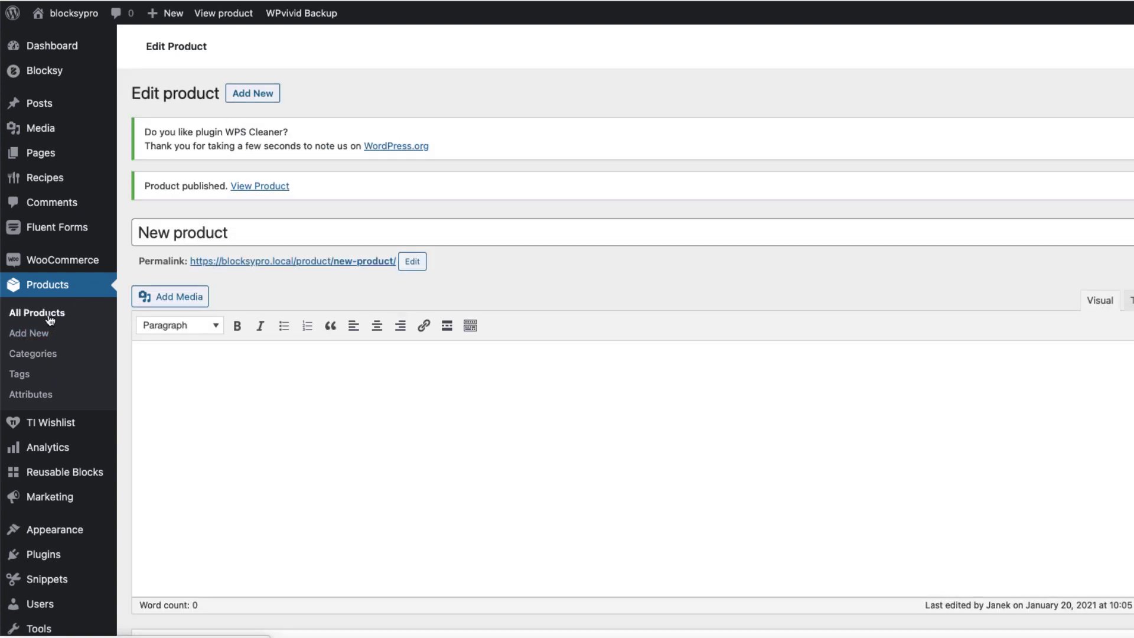
Make the shared home_slider image Beanie with Logo's product image and save the product
{"action": "left_click", "coordinate": [50, 319]}
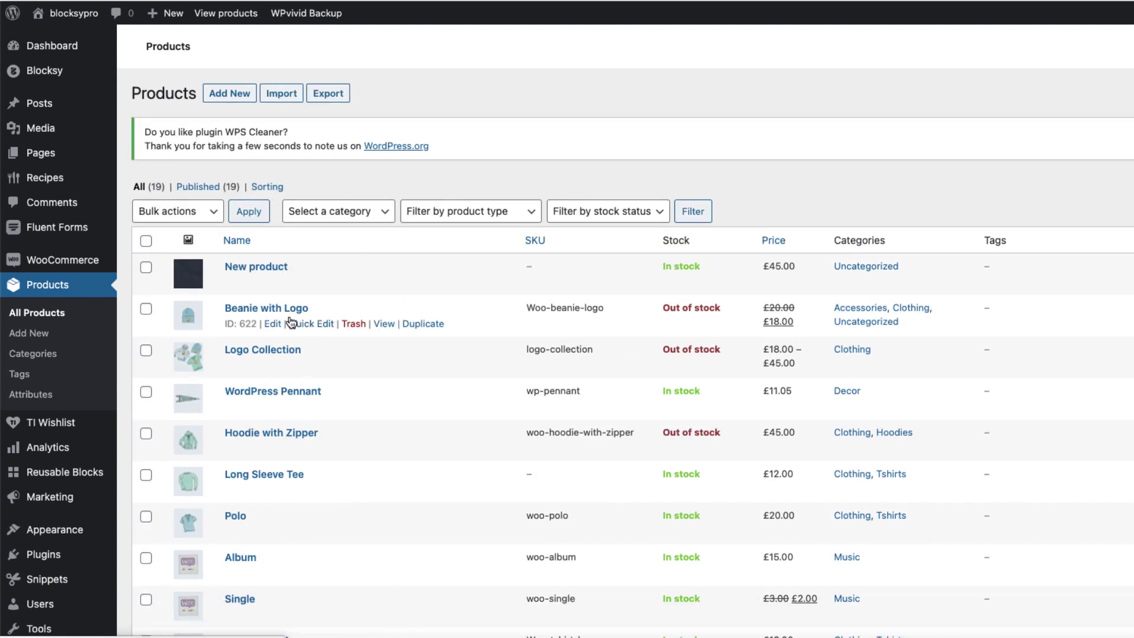
{"action": "left_click", "coordinate": [284, 308]}
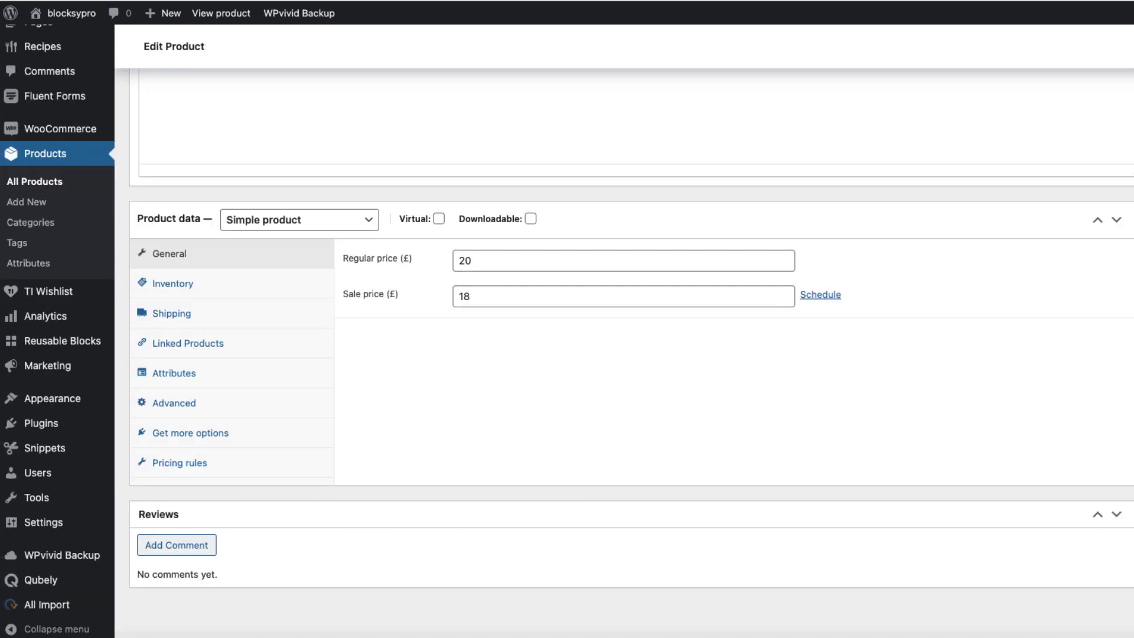
{"action": "left_click", "coordinate": [993, 289]}
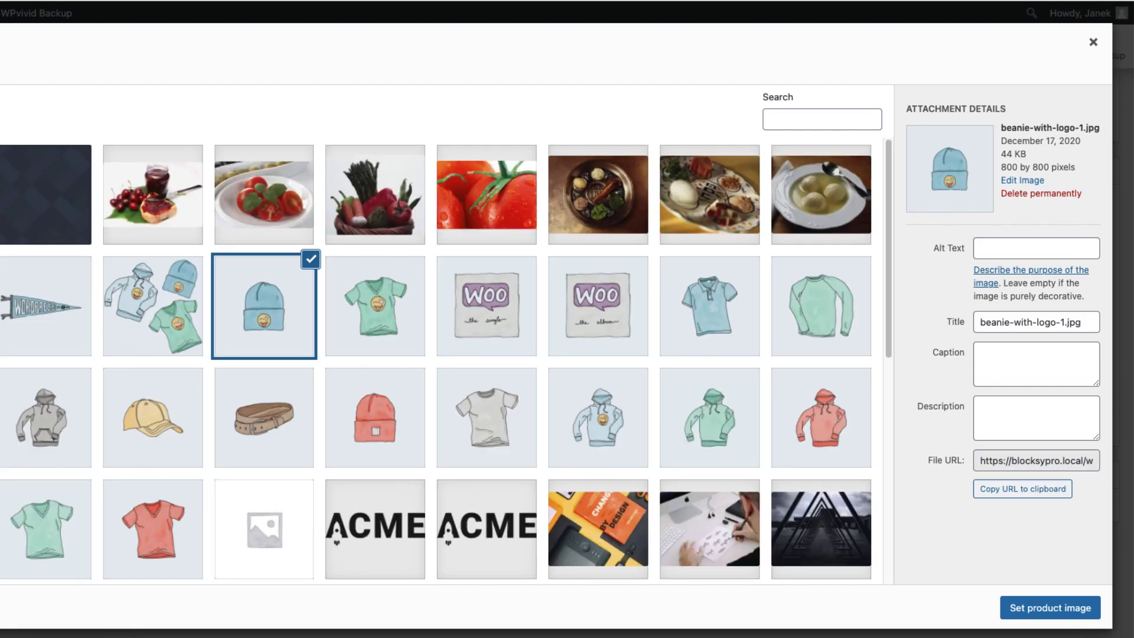
{"action": "left_click", "coordinate": [1035, 608]}
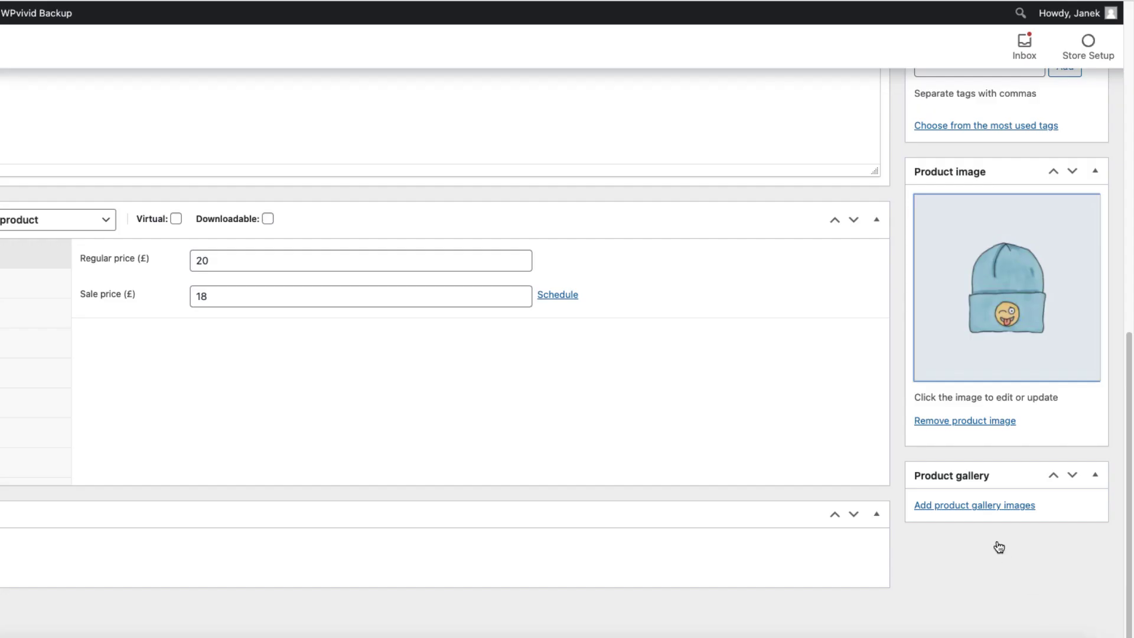
{"action": "scroll", "coordinate": [973, 459], "scroll_direction": "up", "scroll_amount": 10}
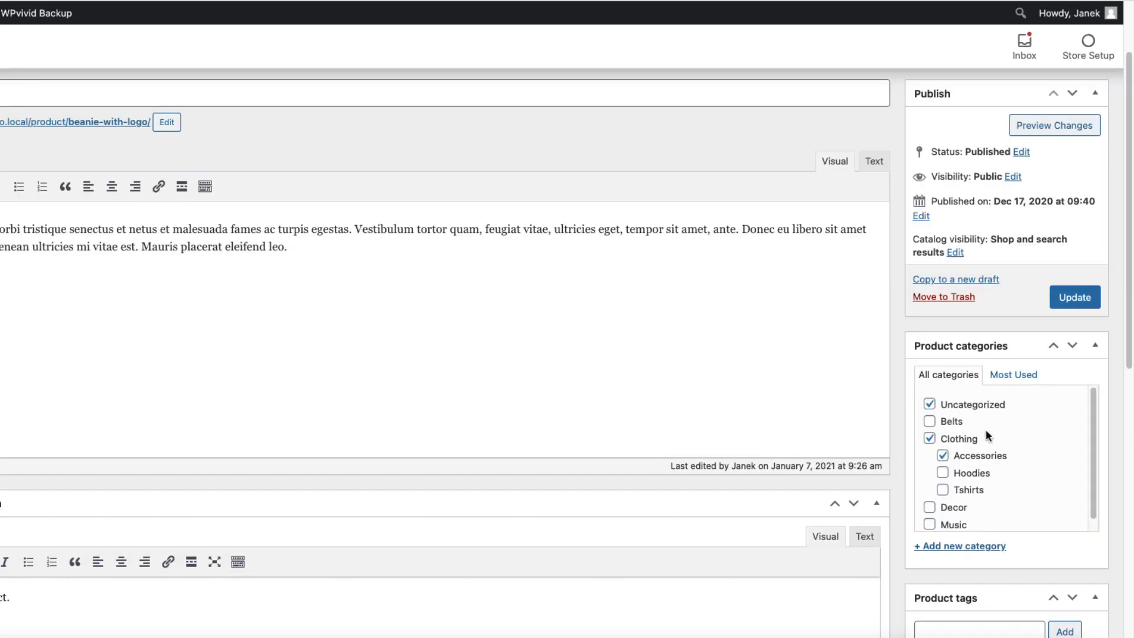
{"action": "left_click", "coordinate": [1076, 297]}
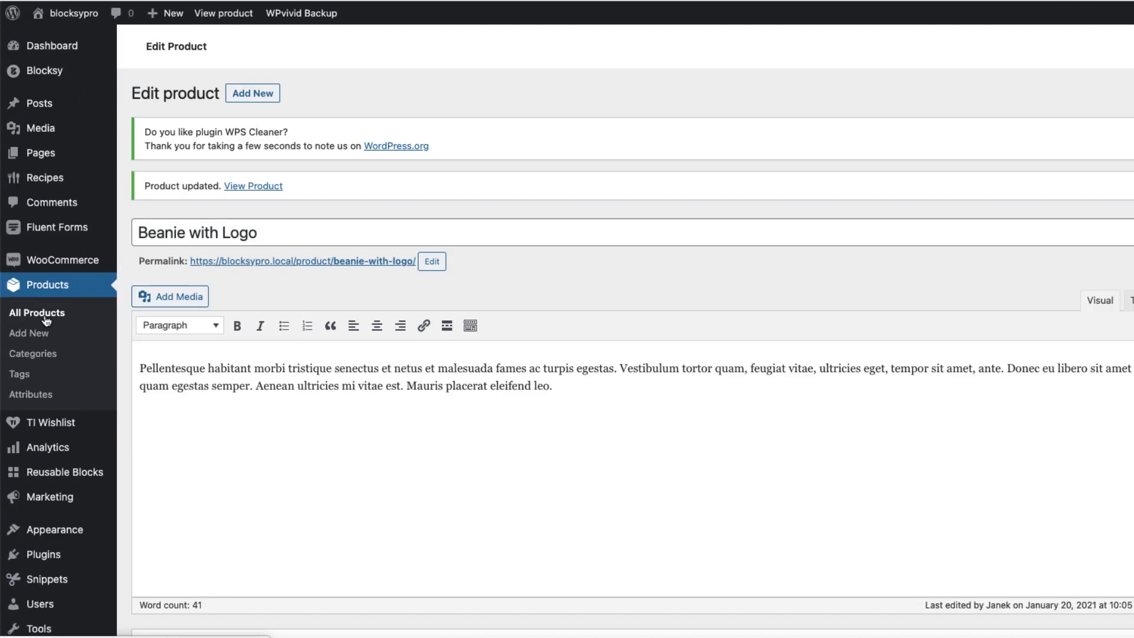
Send New product to the trash, then permanently delete it from the Trash (1) view
{"action": "left_click", "coordinate": [46, 321]}
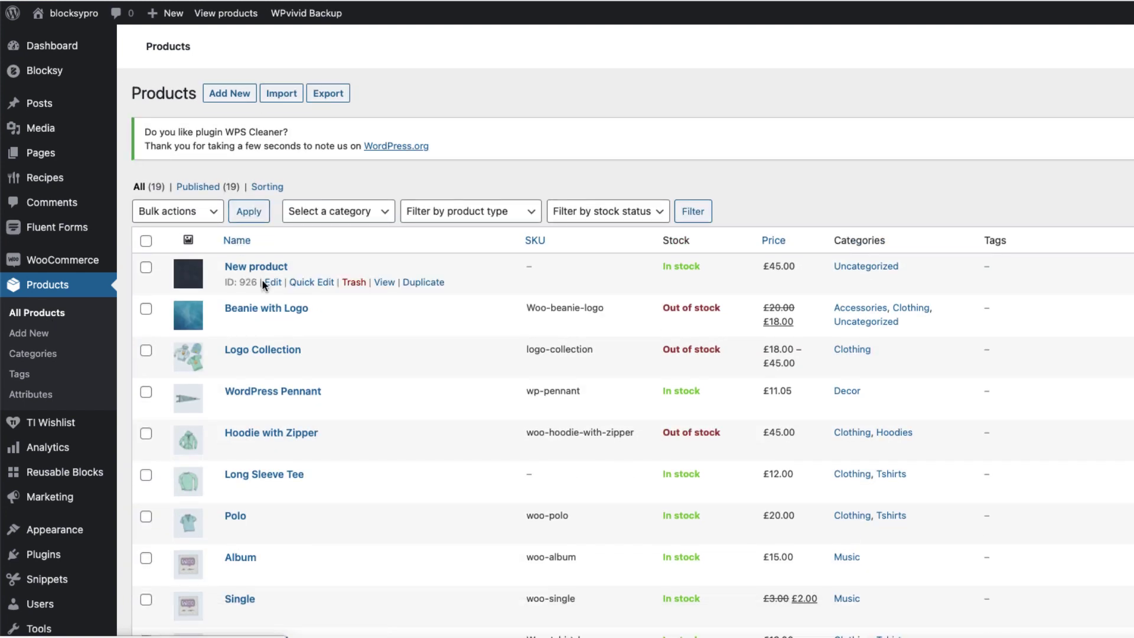
{"action": "left_click", "coordinate": [355, 284]}
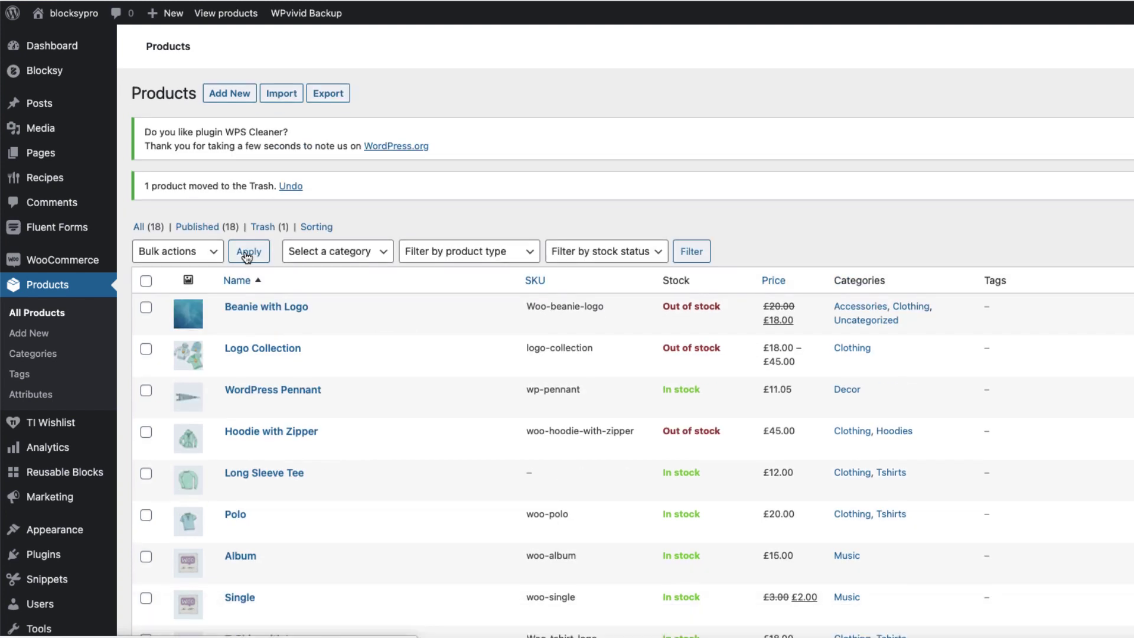
{"action": "left_click", "coordinate": [267, 227]}
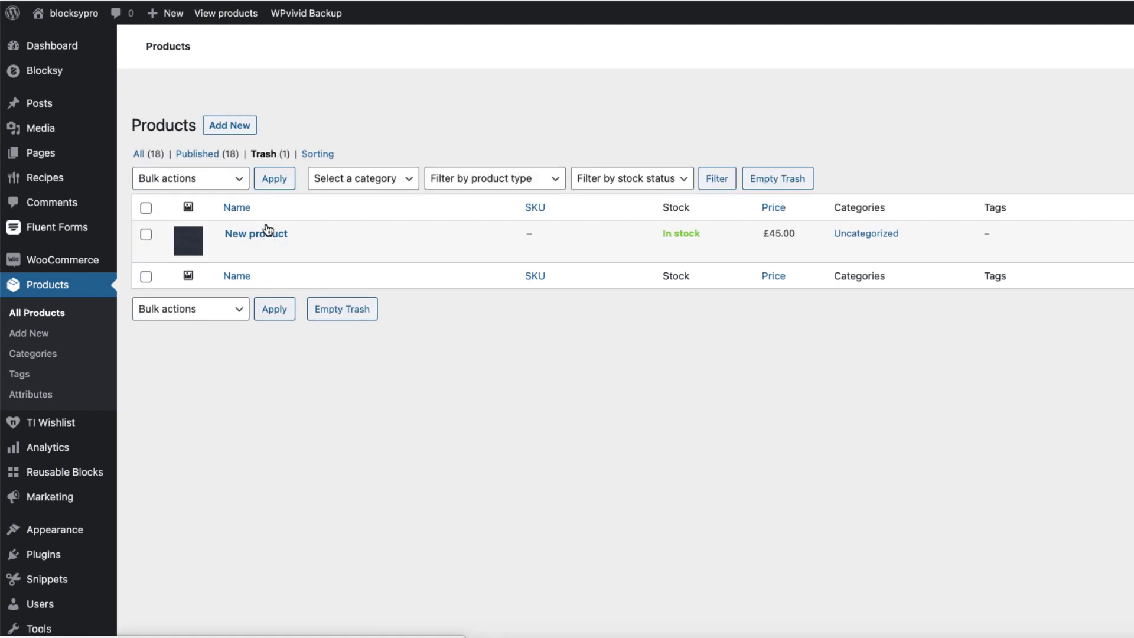
{"action": "left_click", "coordinate": [337, 283]}
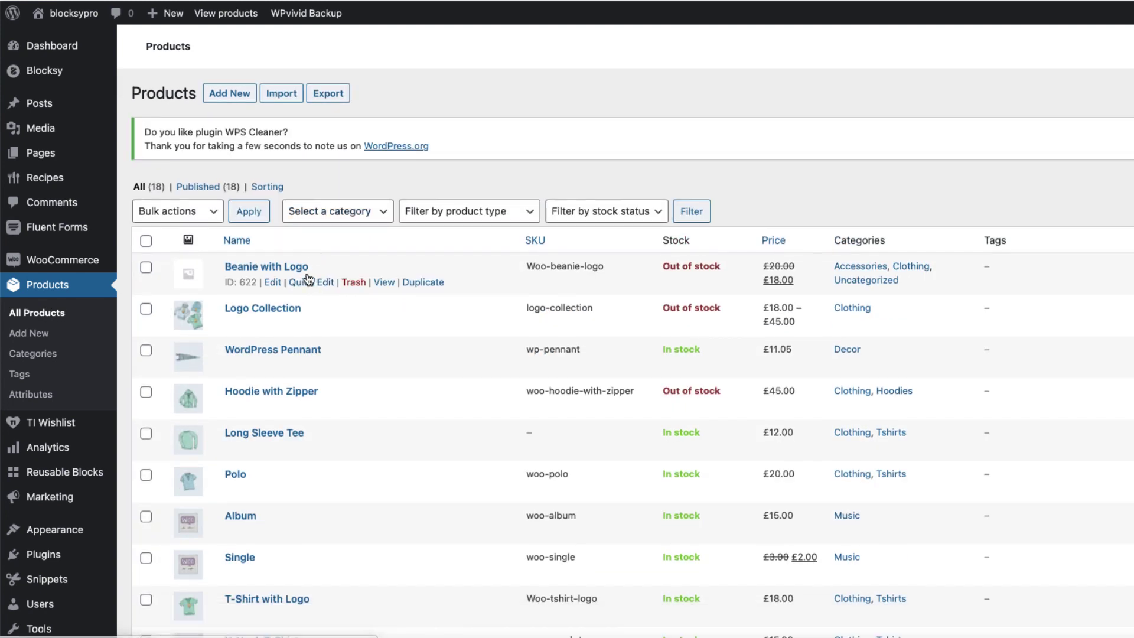
Open Beanie with Logo to confirm its product image is now only a placeholder
{"action": "left_click", "coordinate": [187, 280]}
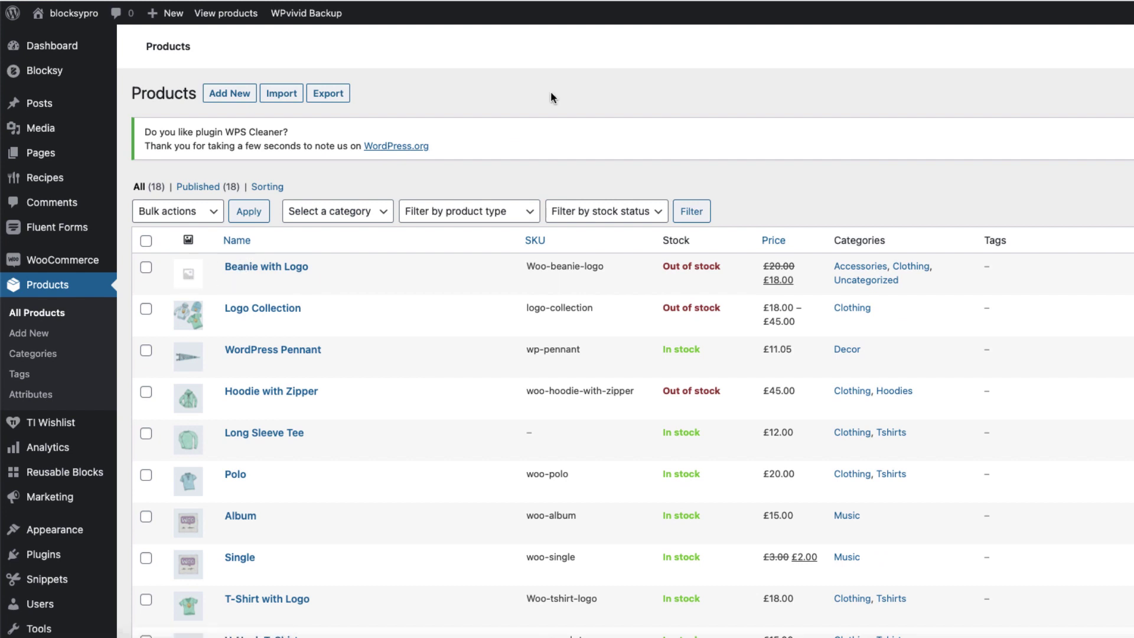